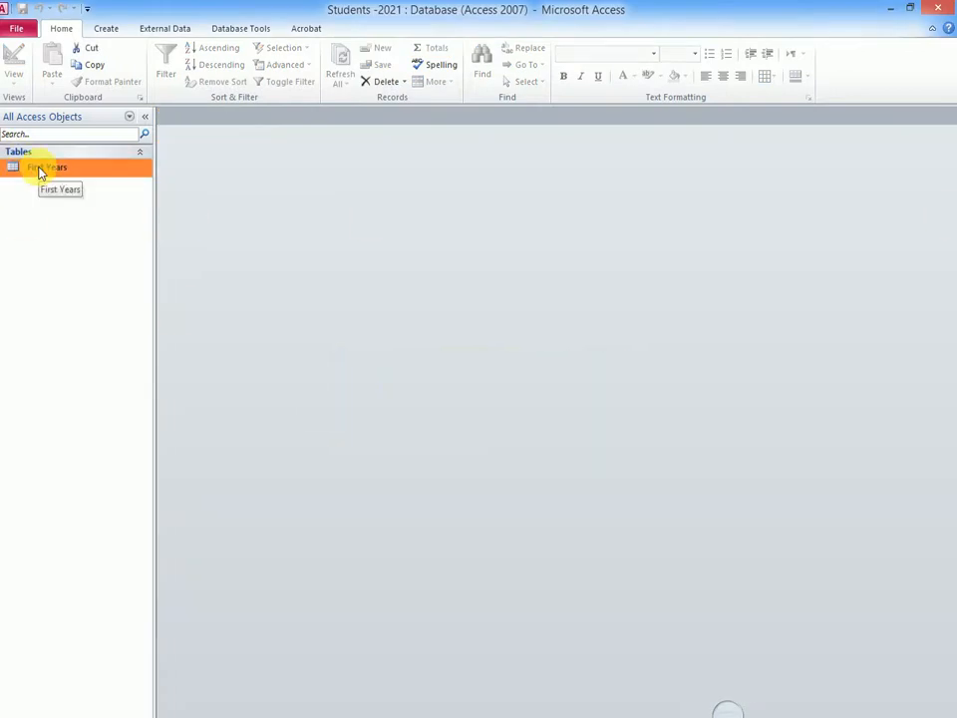
- Create a form based on the First Years table
{"action": "left_click", "coordinate": [105, 30]}
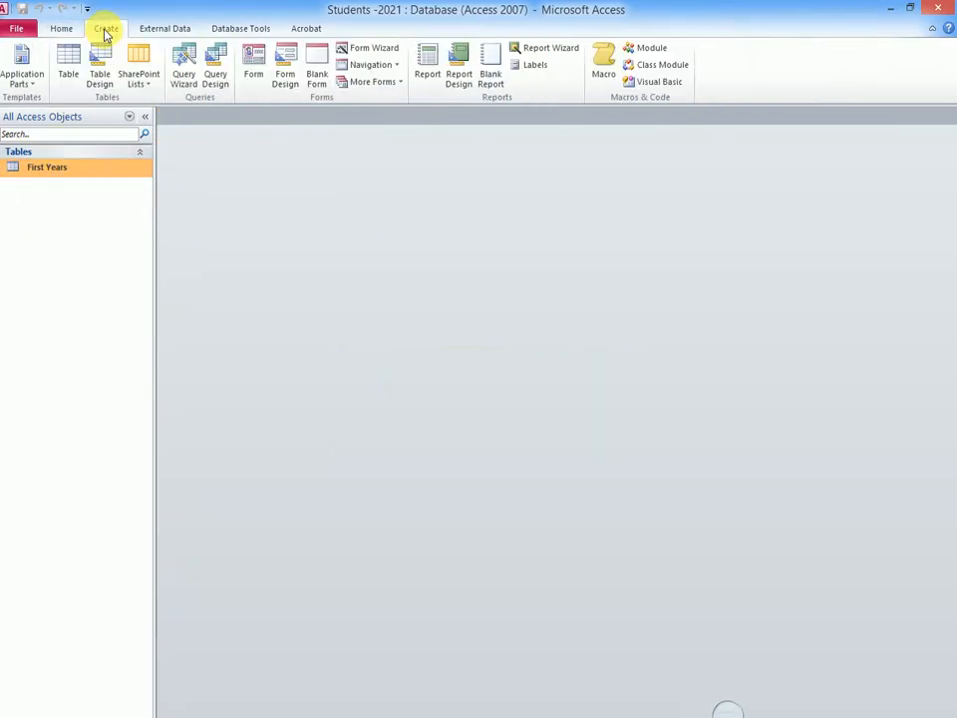
{"action": "left_click", "coordinate": [255, 72]}
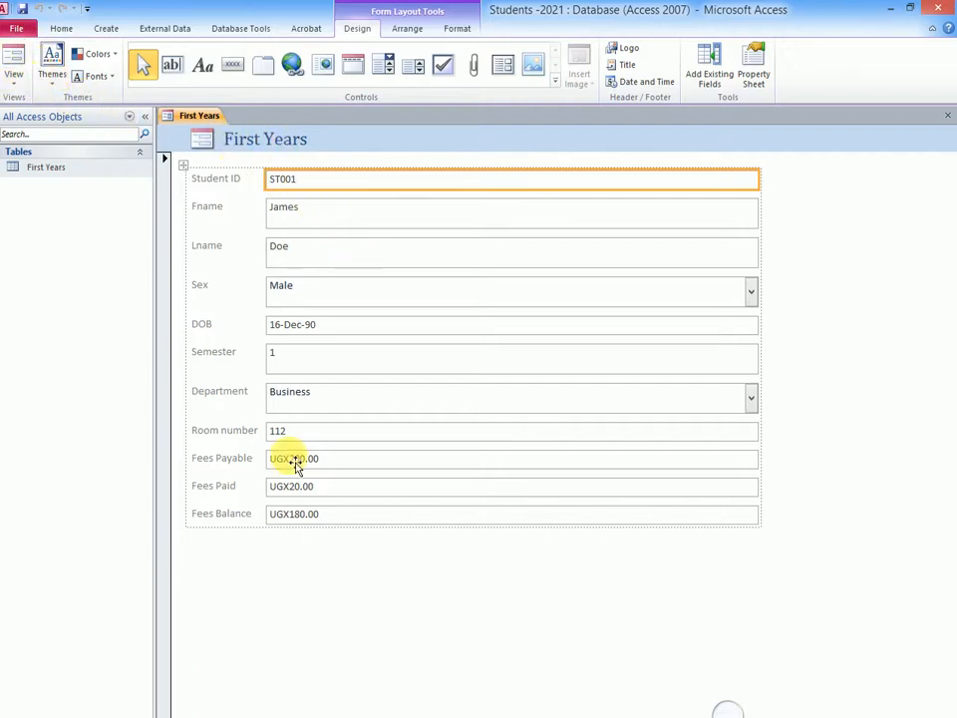
{"action": "left_click", "coordinate": [726, 710]}
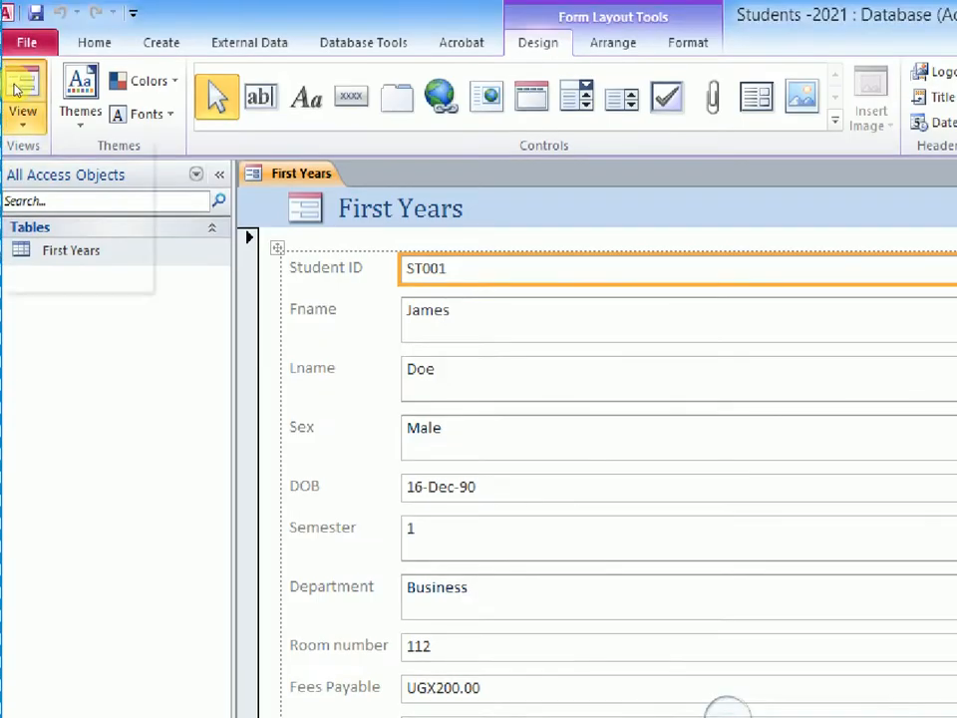
{"action": "left_click", "coordinate": [14, 62]}
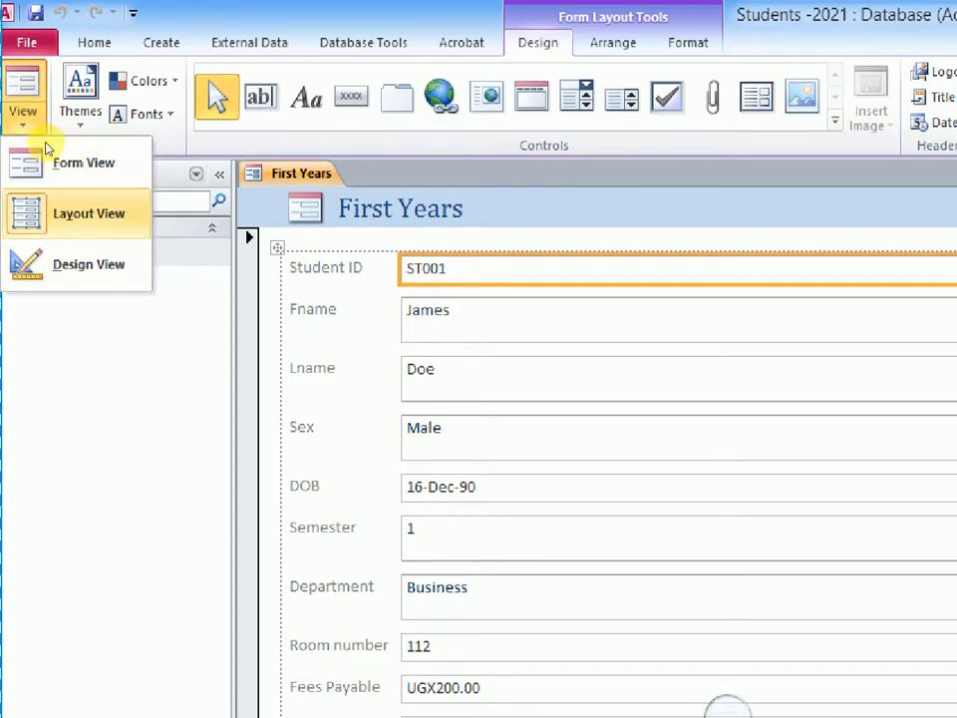
{"action": "left_click", "coordinate": [492, 486]}
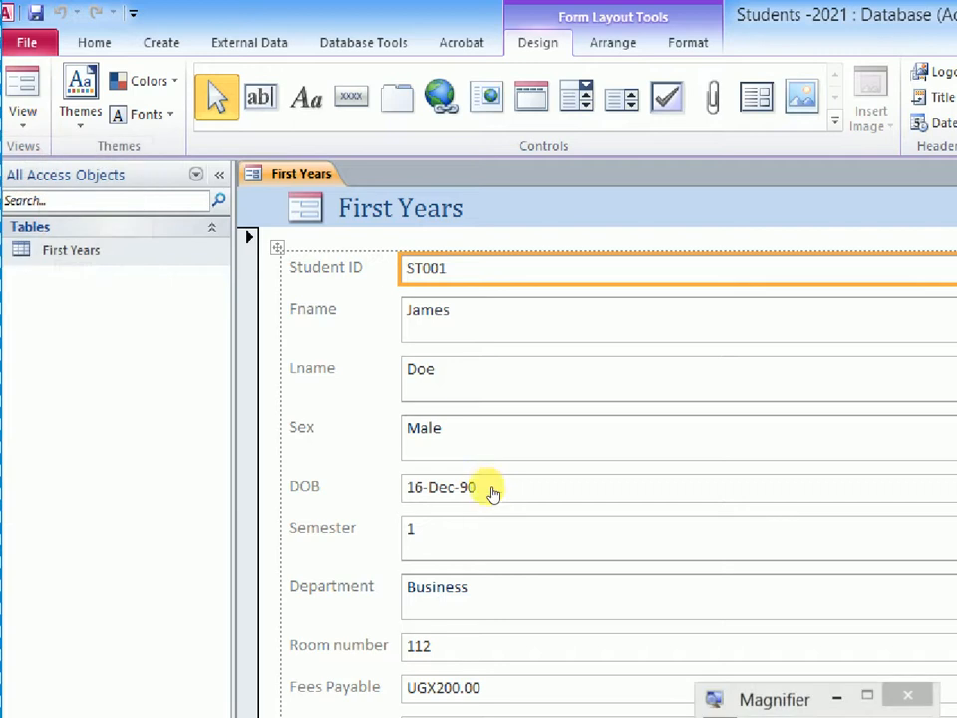
{"action": "left_click", "coordinate": [482, 498]}
{"action": "left_click", "coordinate": [811, 272]}
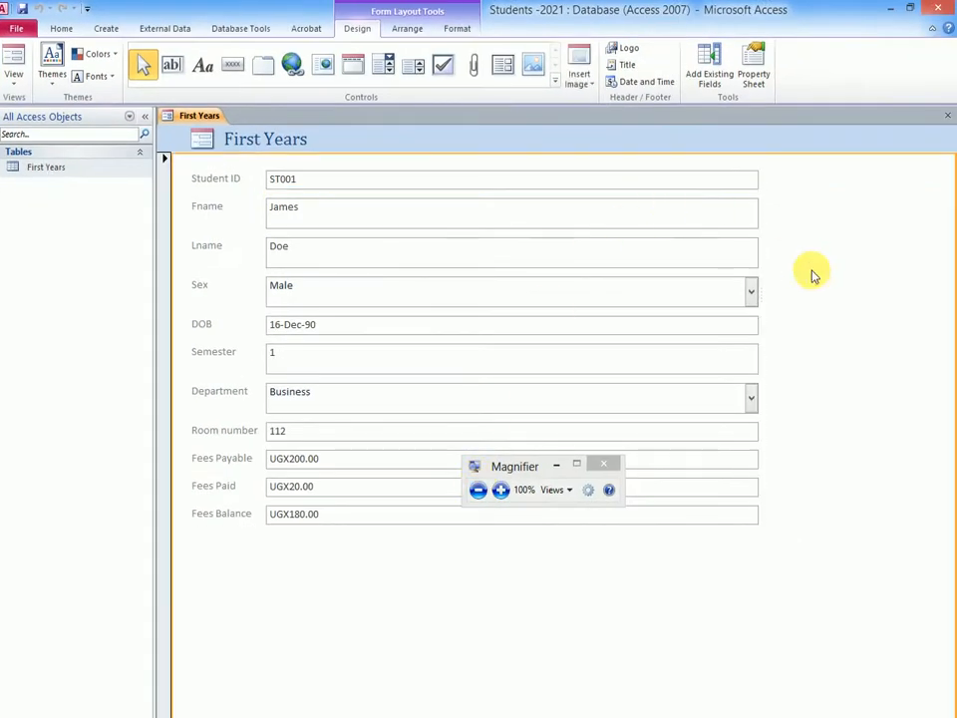
{"action": "left_click", "coordinate": [556, 463]}
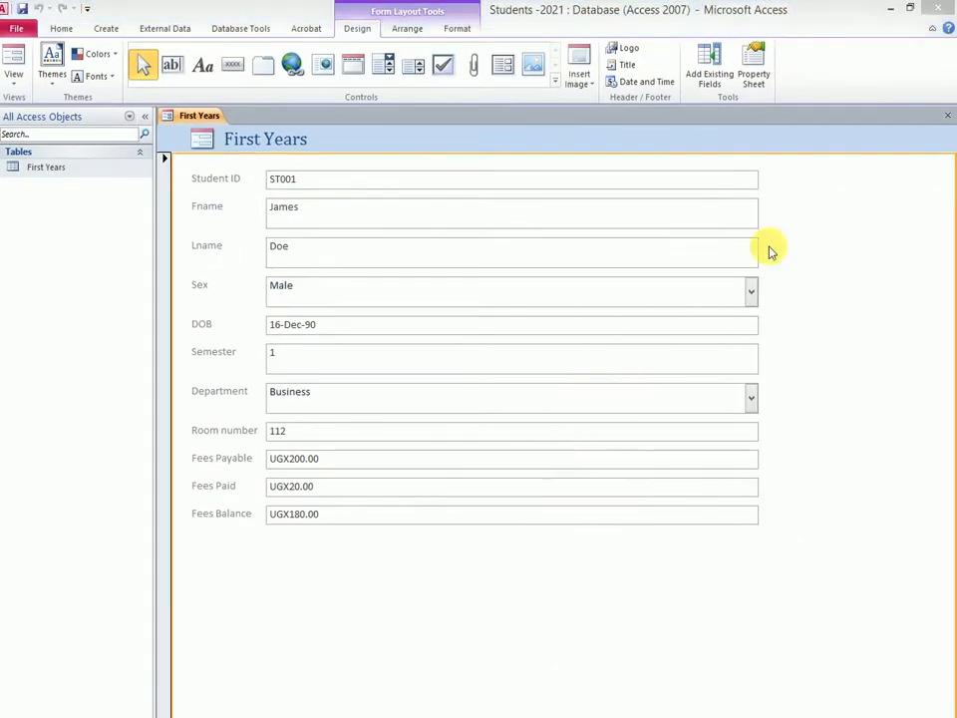
- Narrow the form's column of field boxes to roughly three quarters of its width by resizing the Student ID box
{"action": "left_click", "coordinate": [750, 180]}
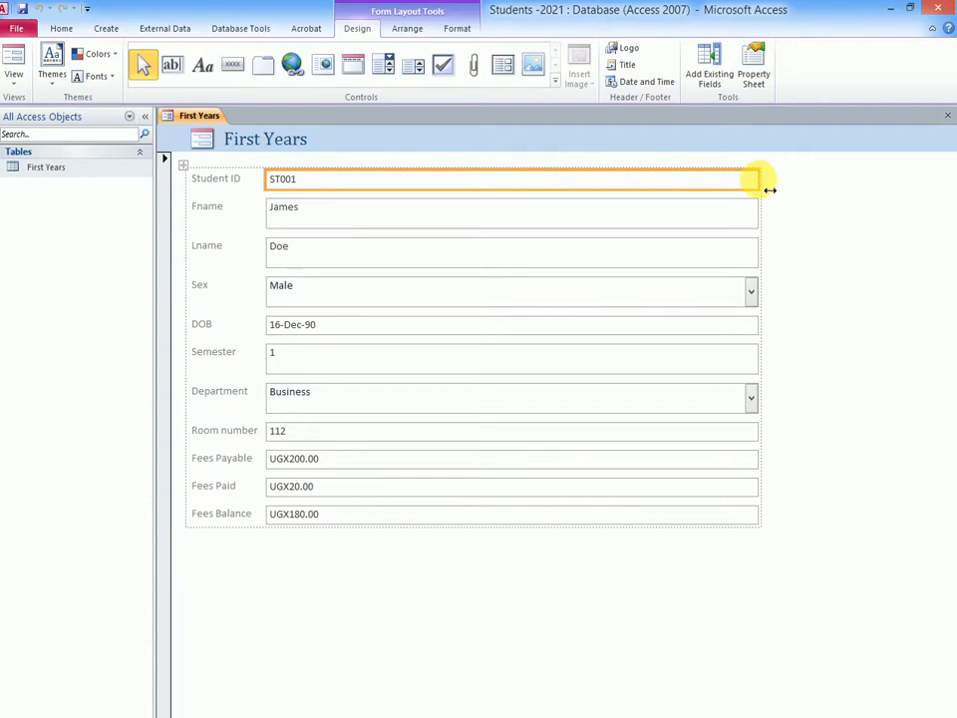
{"action": "left_click_drag", "start_coordinate": [757, 179], "coordinate": [624, 258]}
- Change the title in the form header to "First Years Form"
{"action": "left_click", "coordinate": [316, 142]}
{"action": "left_click", "coordinate": [314, 144]}
{"action": "double_click", "coordinate": [303, 141]}
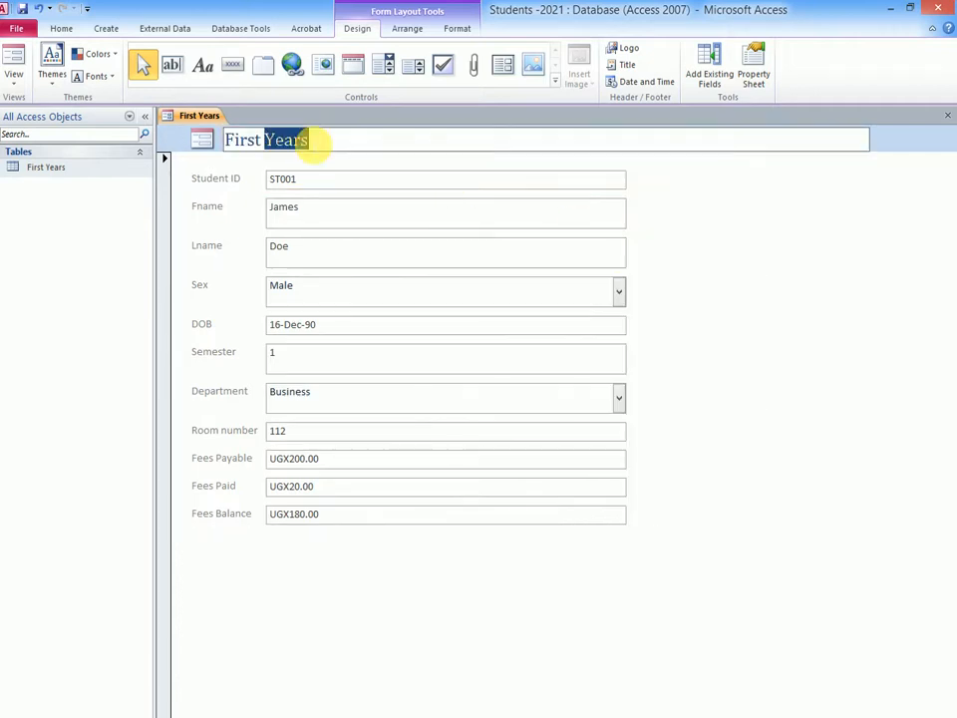
{"action": "left_click", "coordinate": [320, 147]}
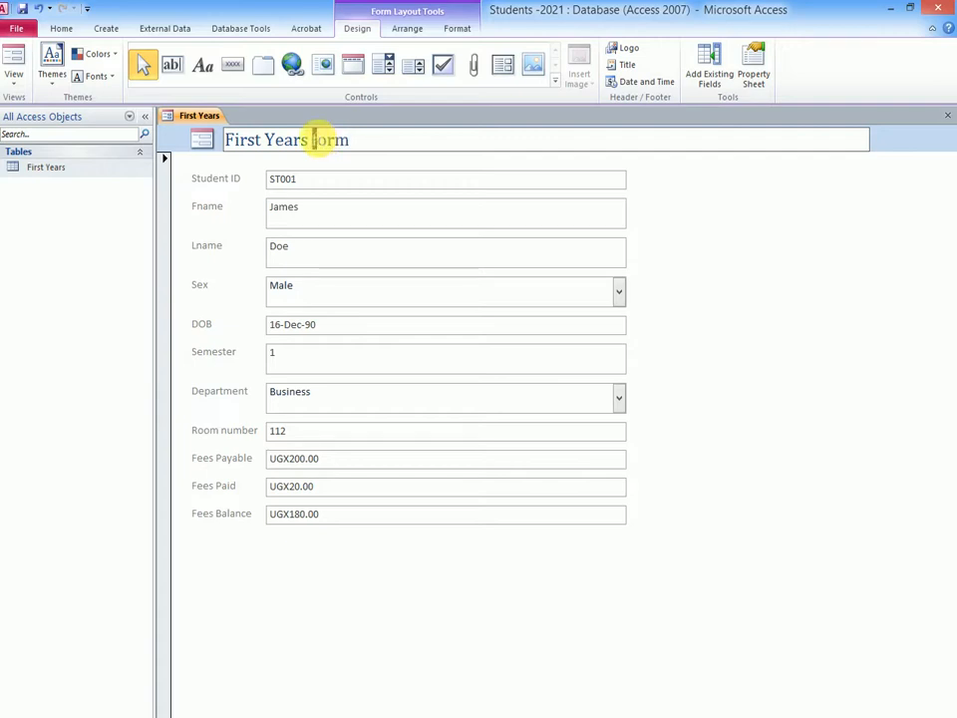
{"action": "left_click", "coordinate": [725, 265]}
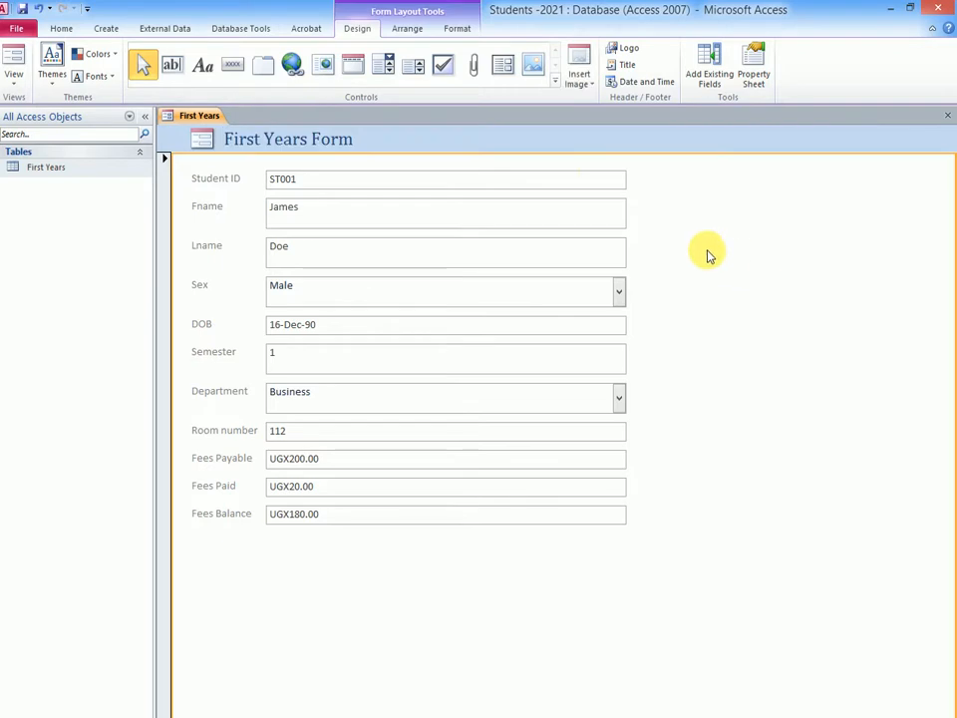
- Set the font of the Student ID label to Cambria (Header)
{"action": "left_click", "coordinate": [299, 184]}
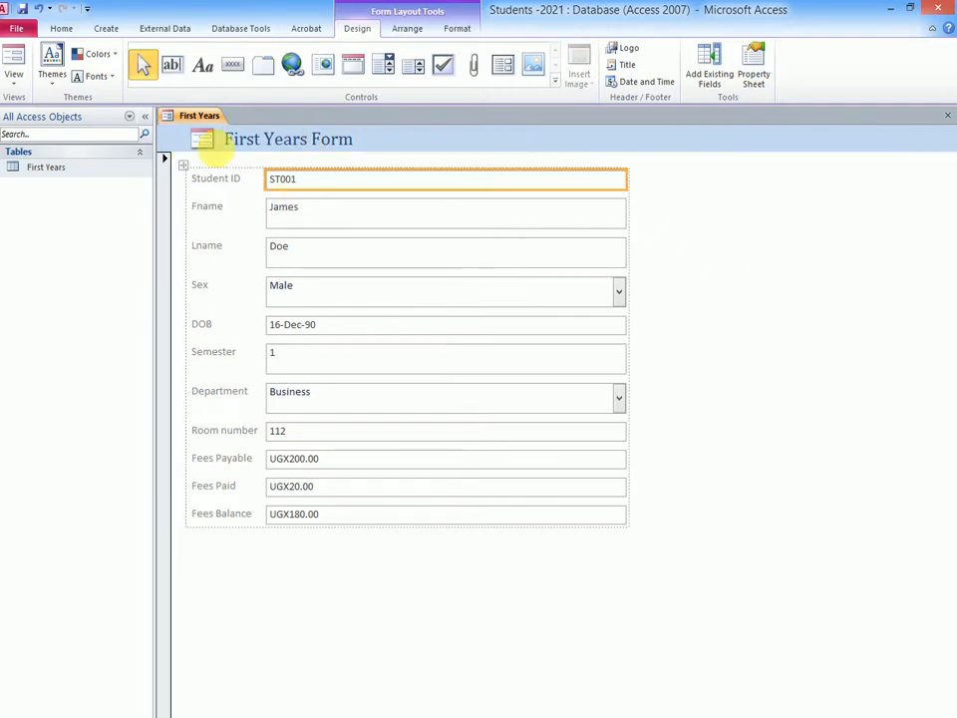
{"action": "left_click", "coordinate": [241, 183]}
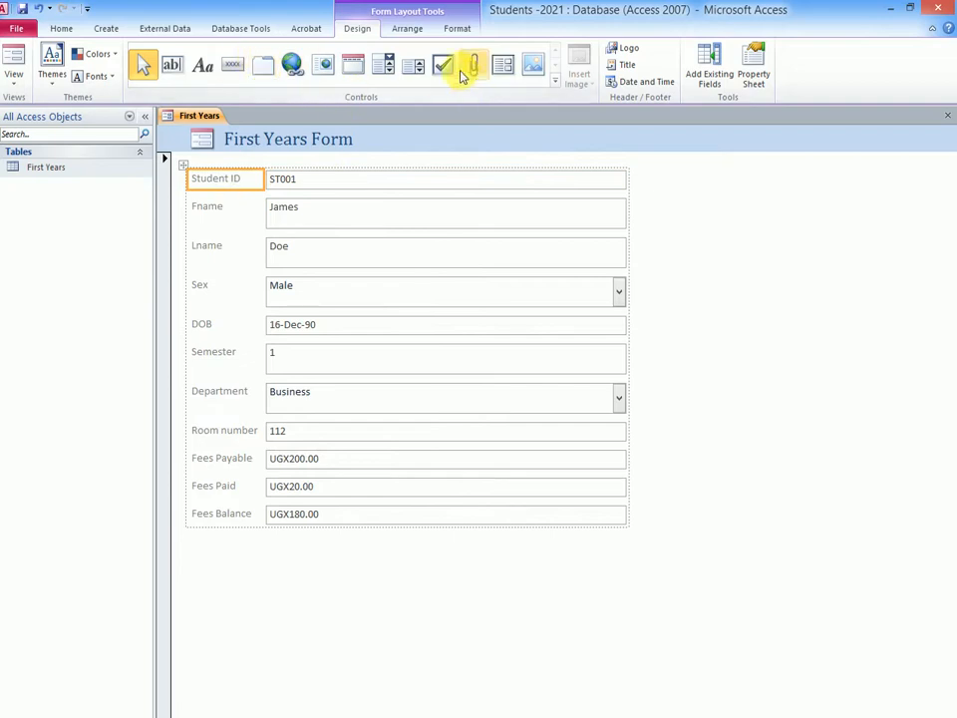
{"action": "left_click", "coordinate": [456, 30]}
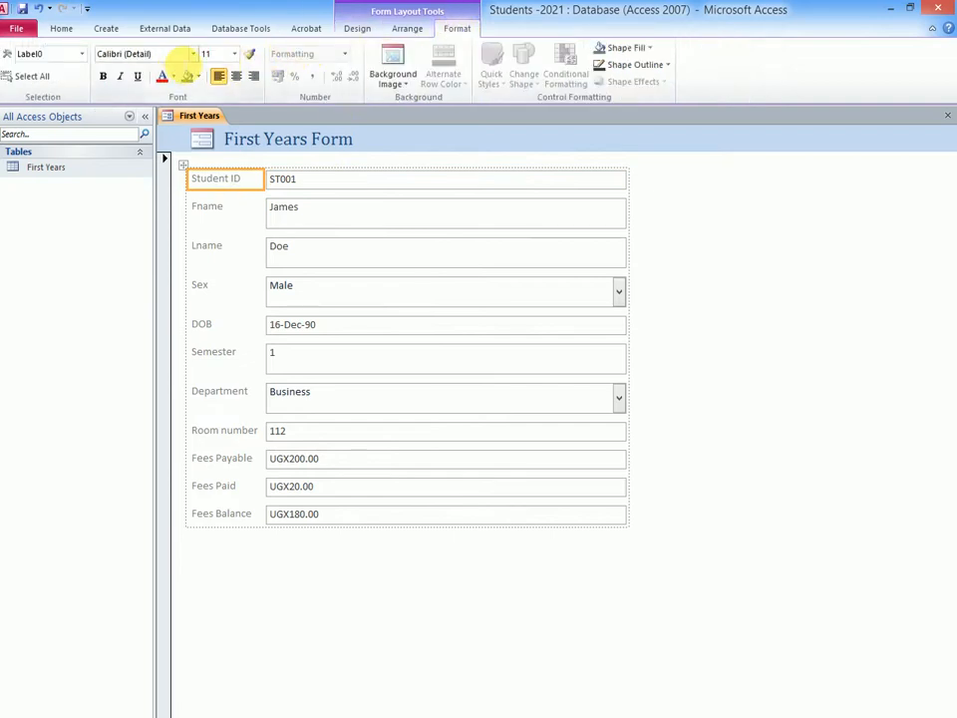
{"action": "left_click", "coordinate": [193, 53]}
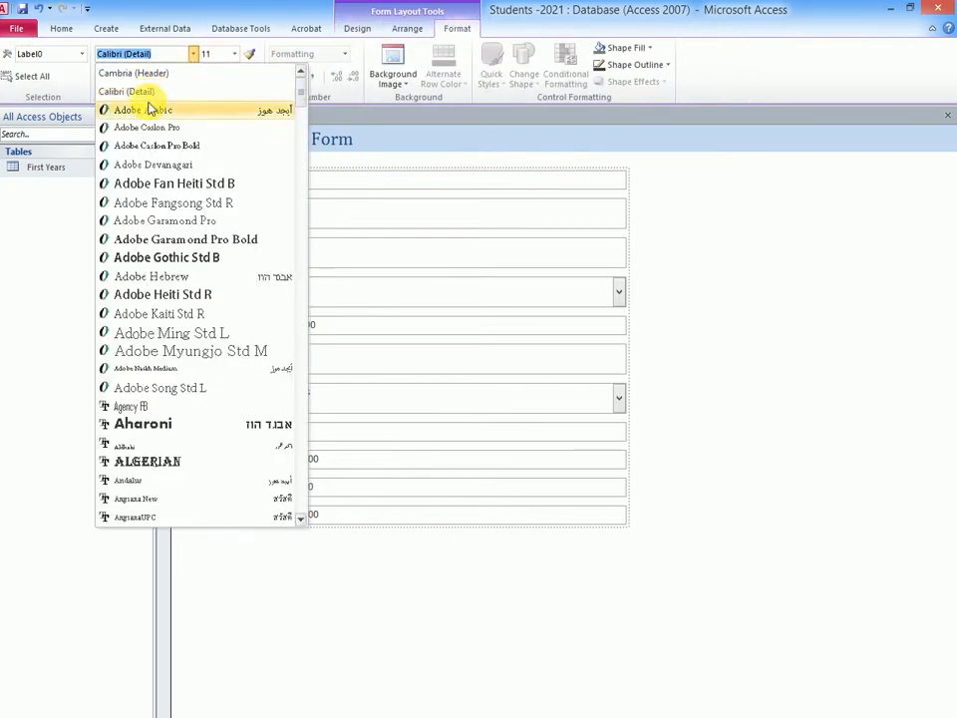
{"action": "left_click", "coordinate": [178, 76]}
- Set the font of all remaining field labels, from Fname down to Fees Balance, to Cambria (Header)
{"action": "left_click", "coordinate": [221, 211]}
{"action": "left_click", "coordinate": [218, 254], "text": "shift"}
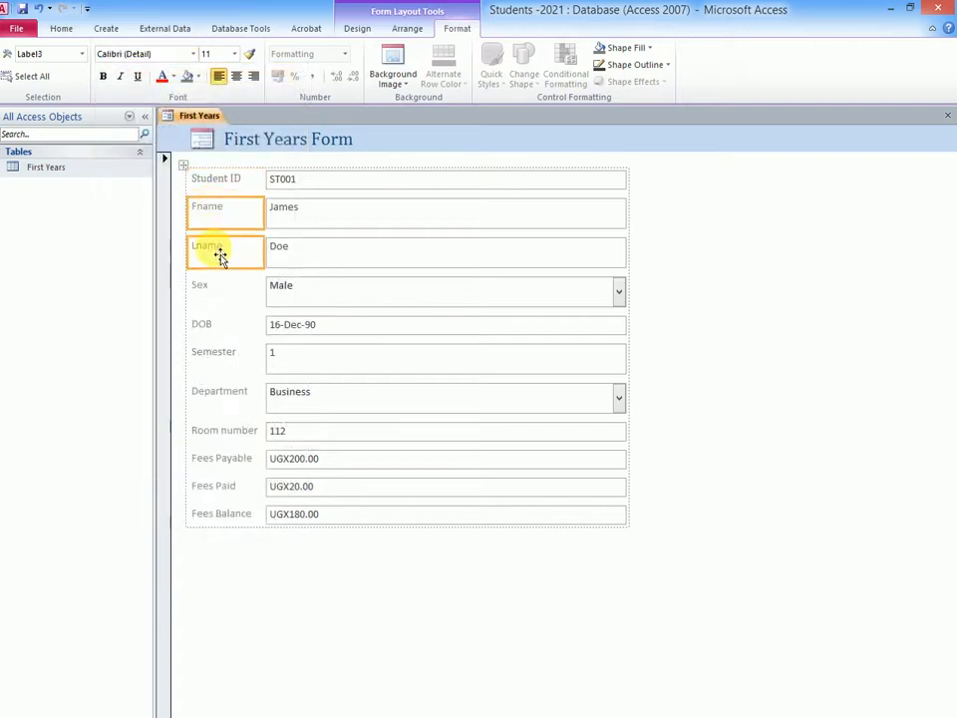
{"action": "left_click", "coordinate": [207, 292], "text": "shift"}
{"action": "left_click", "coordinate": [206, 329], "text": "shift"}
{"action": "left_click", "coordinate": [220, 357], "text": "shift"}
{"action": "left_click", "coordinate": [230, 400], "text": "shift"}
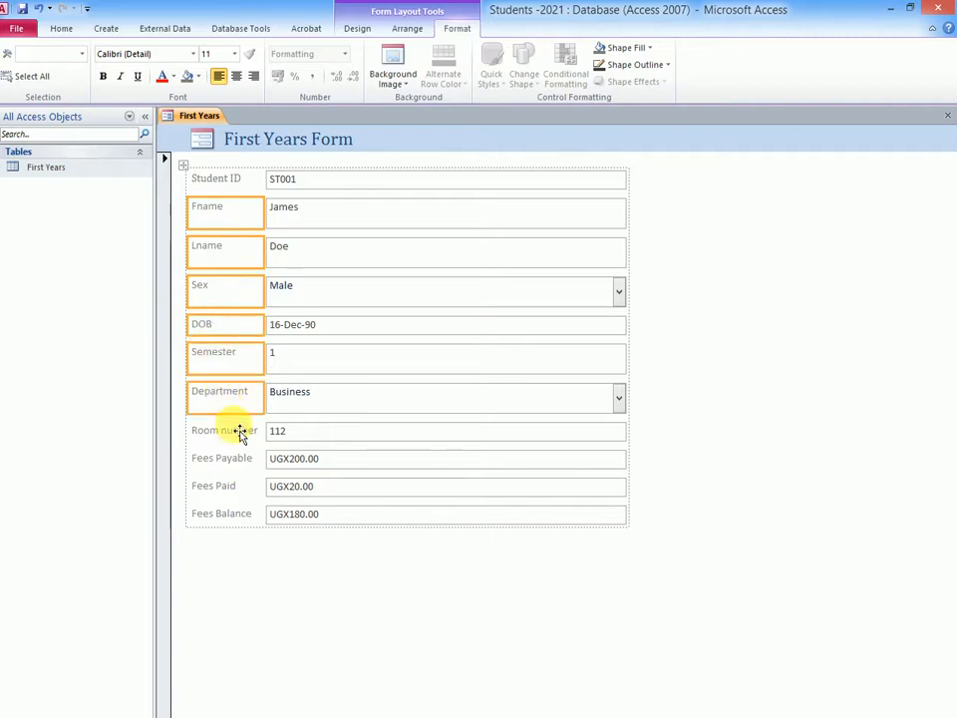
{"action": "left_click", "coordinate": [239, 431], "text": "shift"}
{"action": "left_click", "coordinate": [208, 461], "text": "shift"}
{"action": "left_click", "coordinate": [220, 493], "text": "shift"}
{"action": "left_click", "coordinate": [224, 519], "text": "shift"}
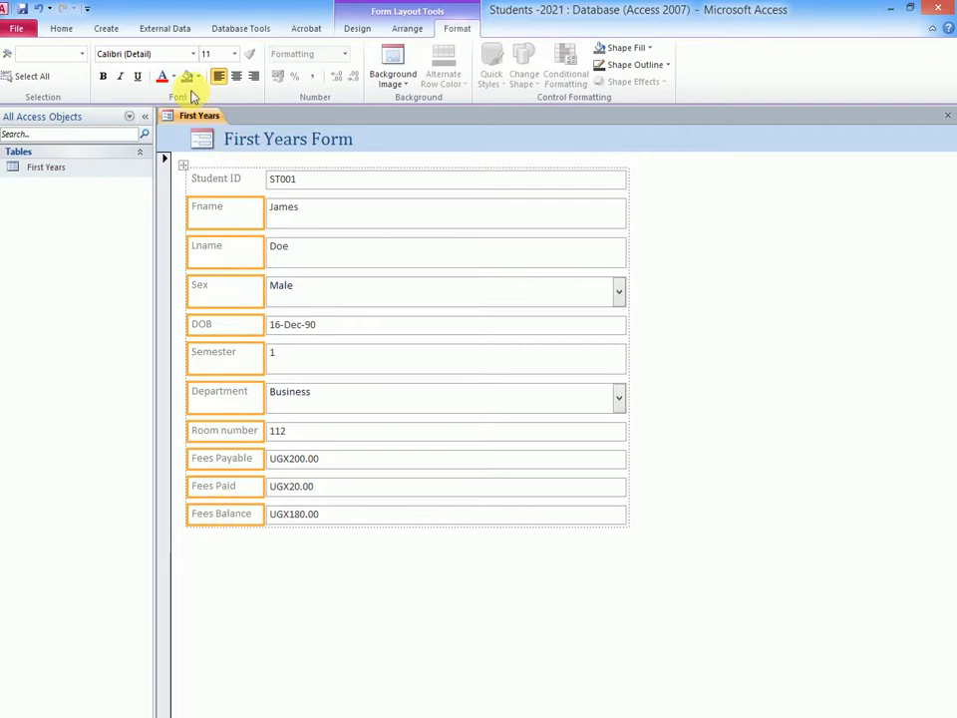
{"action": "left_click", "coordinate": [192, 57]}
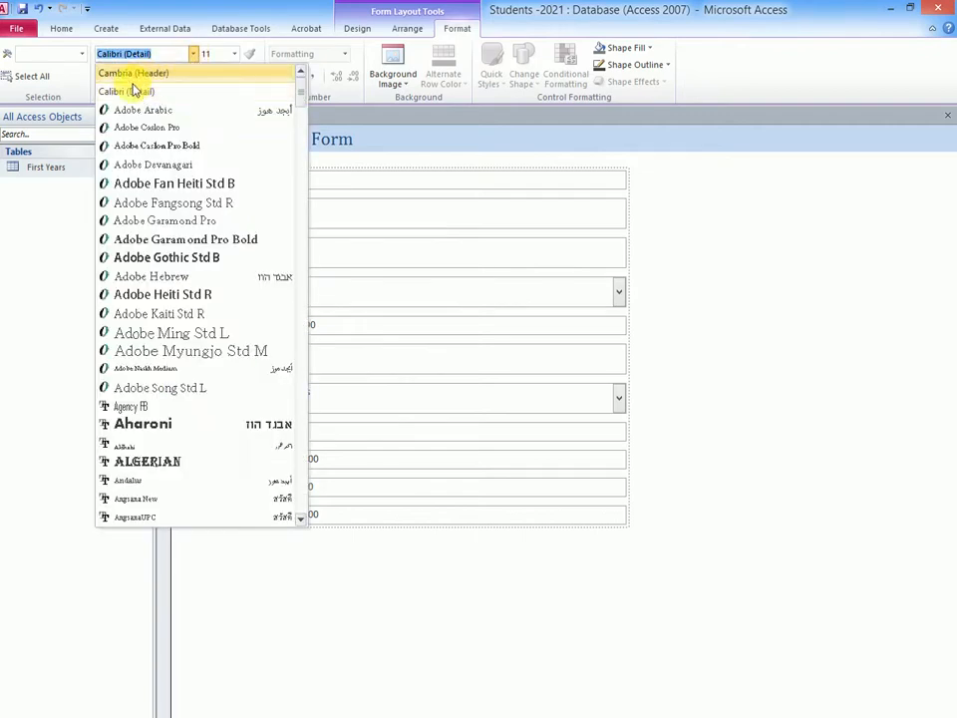
{"action": "left_click", "coordinate": [97, 74]}
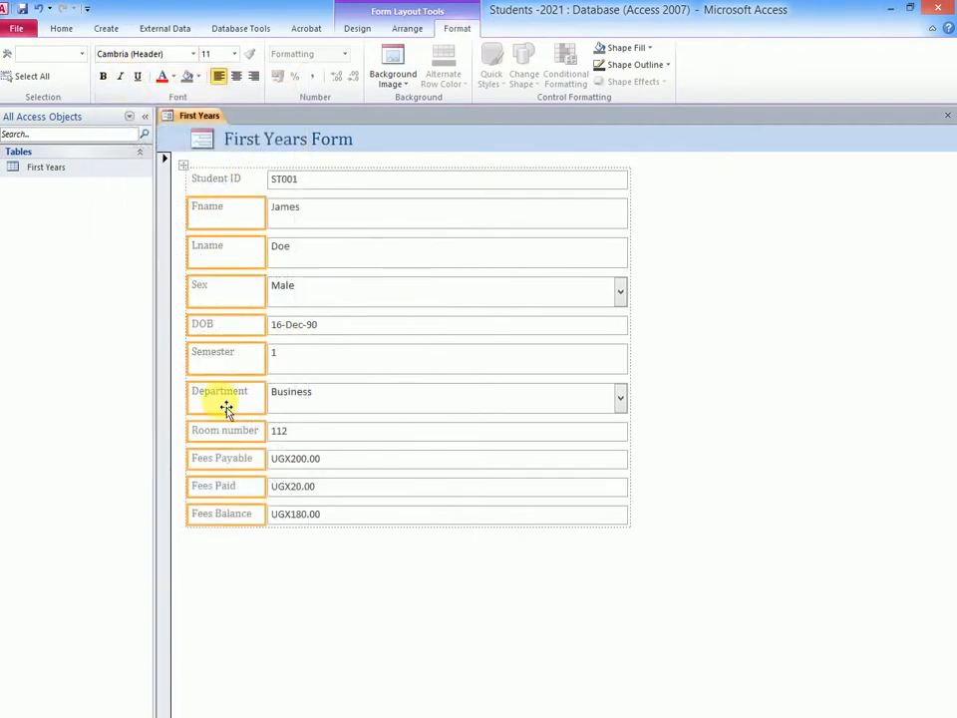
{"action": "left_click", "coordinate": [685, 210]}
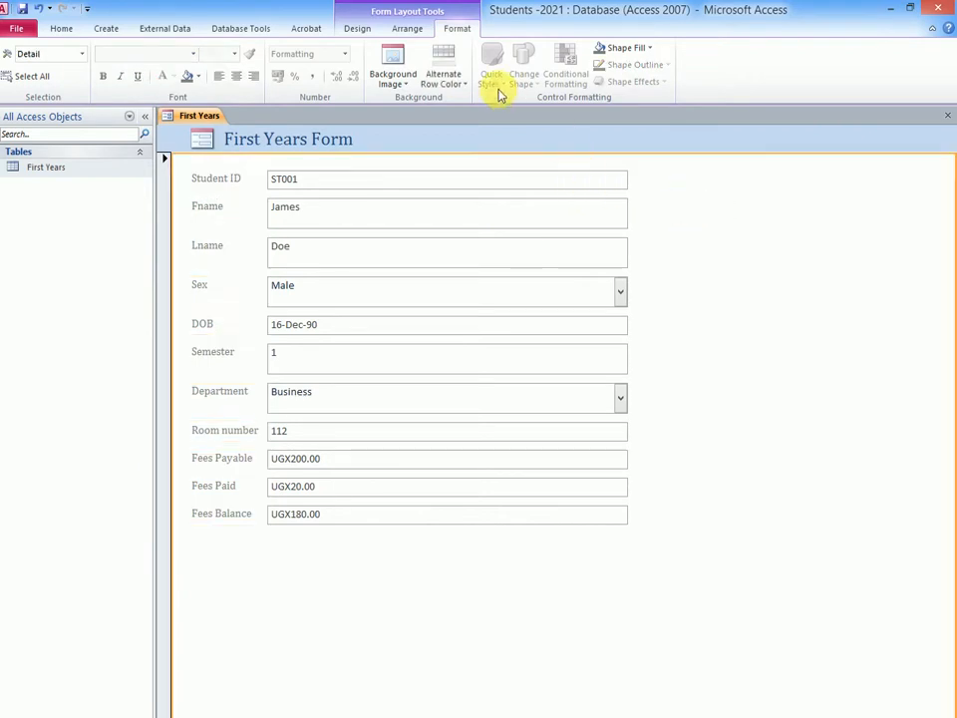
- Try an orange fill and a light red fill on the background of the form's detail section
{"action": "left_click", "coordinate": [648, 49]}
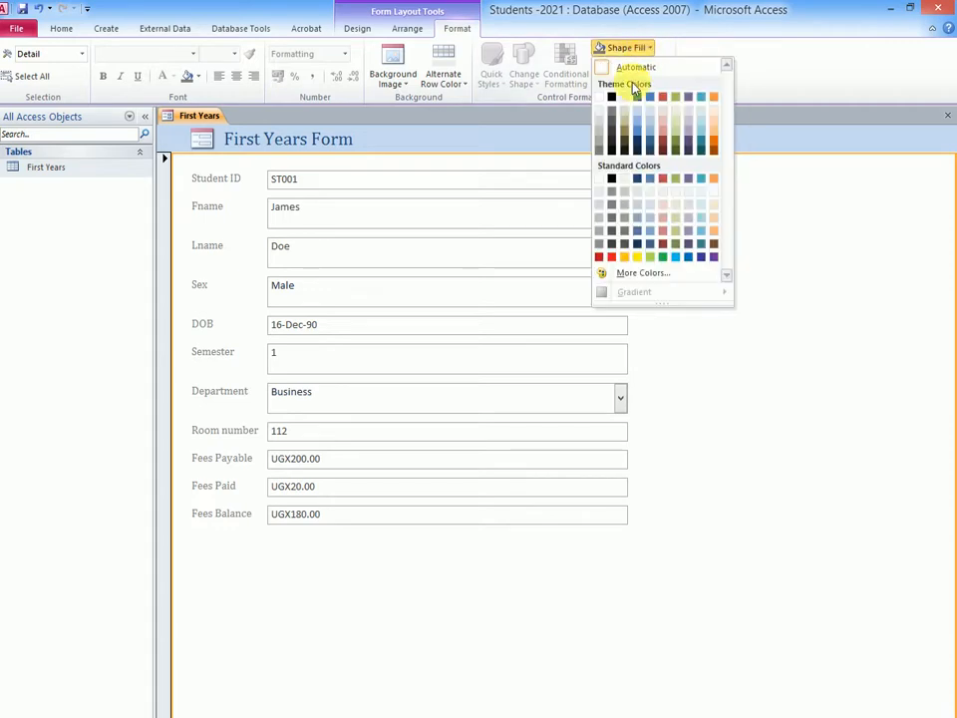
{"action": "left_click", "coordinate": [714, 231]}
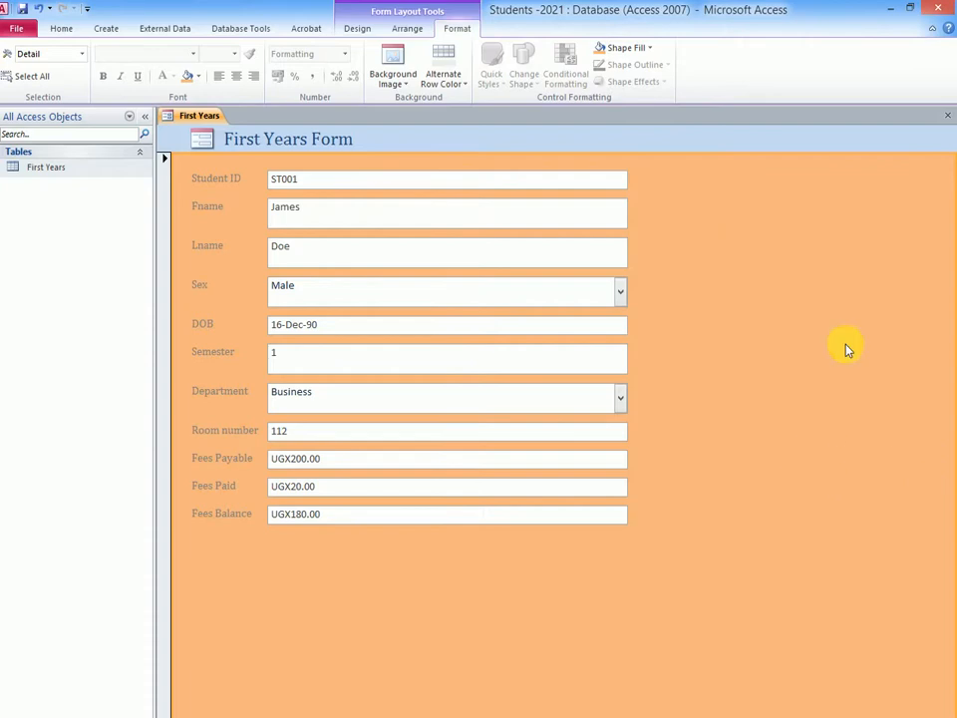
{"action": "left_click", "coordinate": [648, 48]}
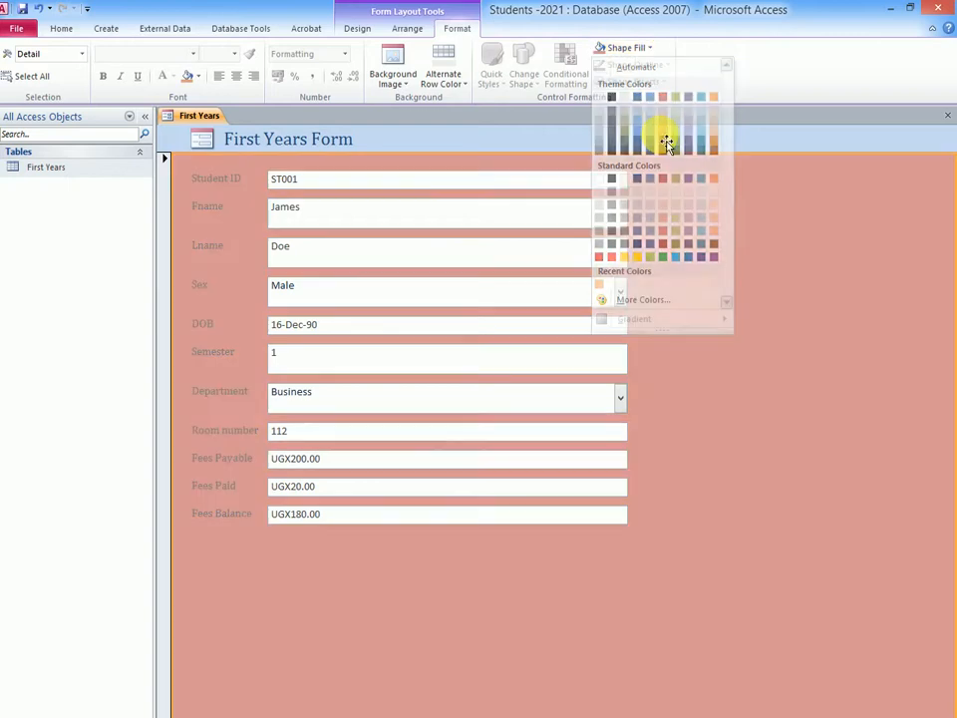
{"action": "left_click", "coordinate": [664, 141]}
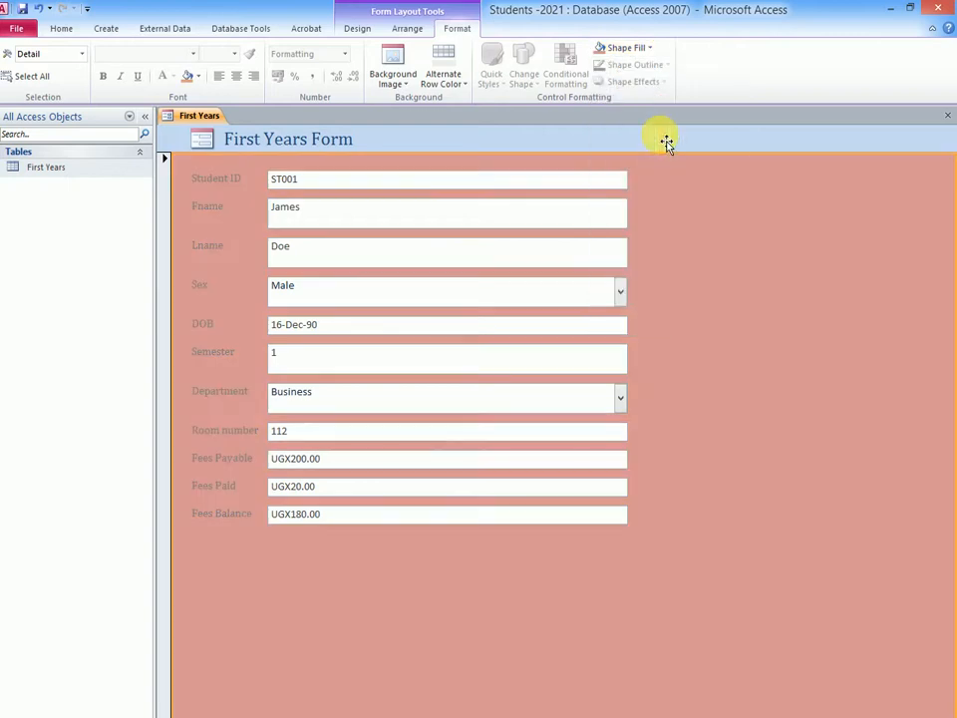
- Fill the background of the form's detail section with a light aqua blue theme colour
{"action": "left_click", "coordinate": [645, 49]}
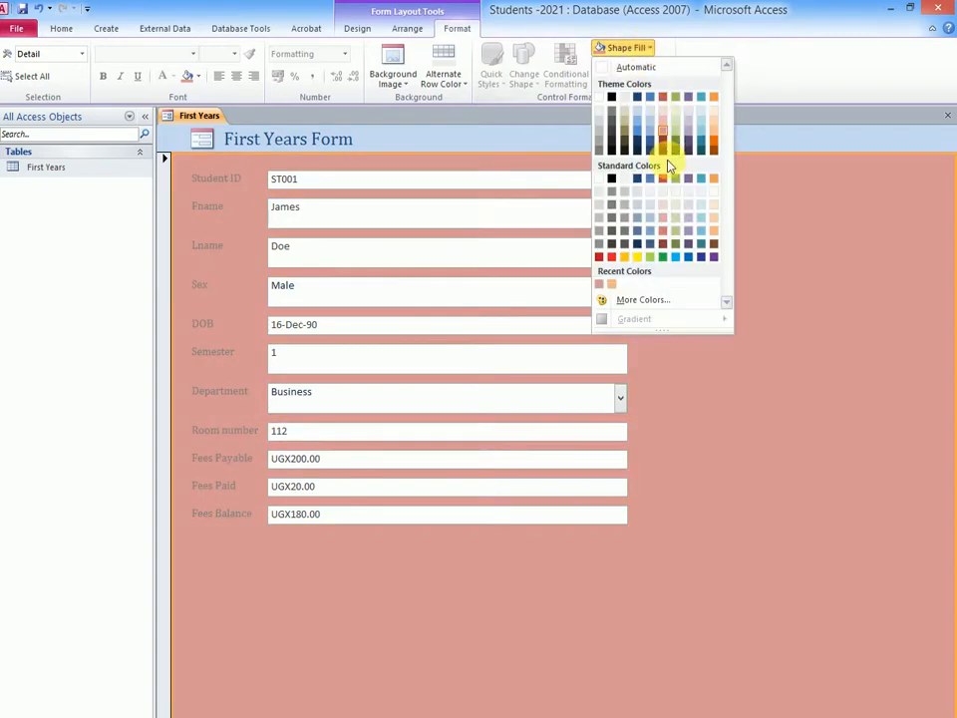
{"action": "left_click", "coordinate": [702, 136]}
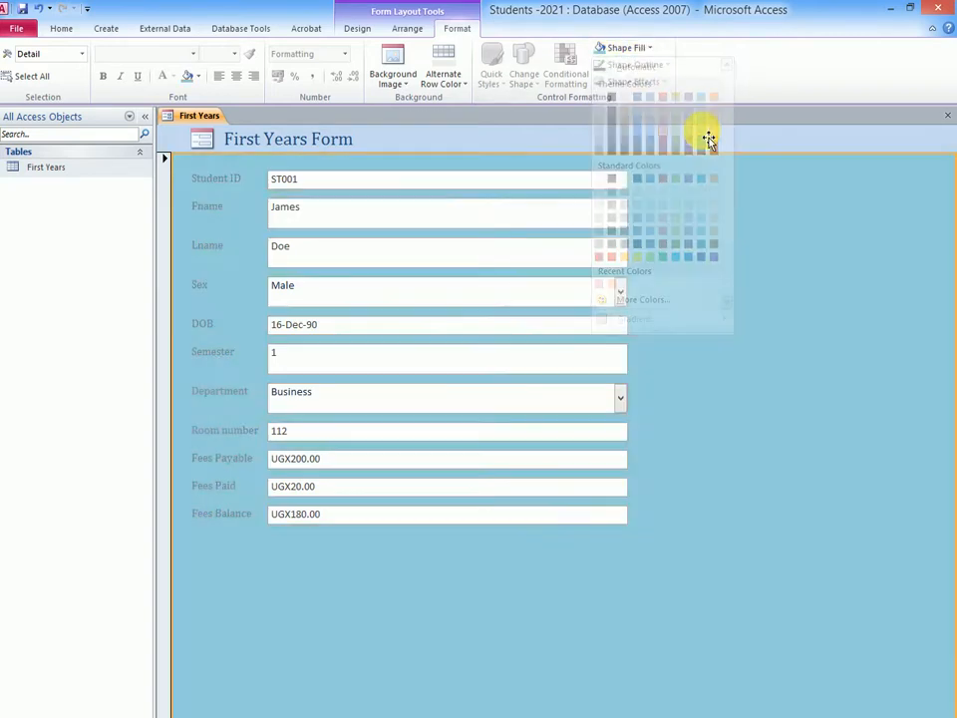
- Set the font colour of all field labels, from Student ID to Fees Balance, to black
{"action": "left_click", "coordinate": [195, 181]}
{"action": "left_click", "coordinate": [213, 221], "text": "shift"}
{"action": "left_click", "coordinate": [207, 259], "text": "shift"}
{"action": "left_click", "coordinate": [207, 296], "text": "shift"}
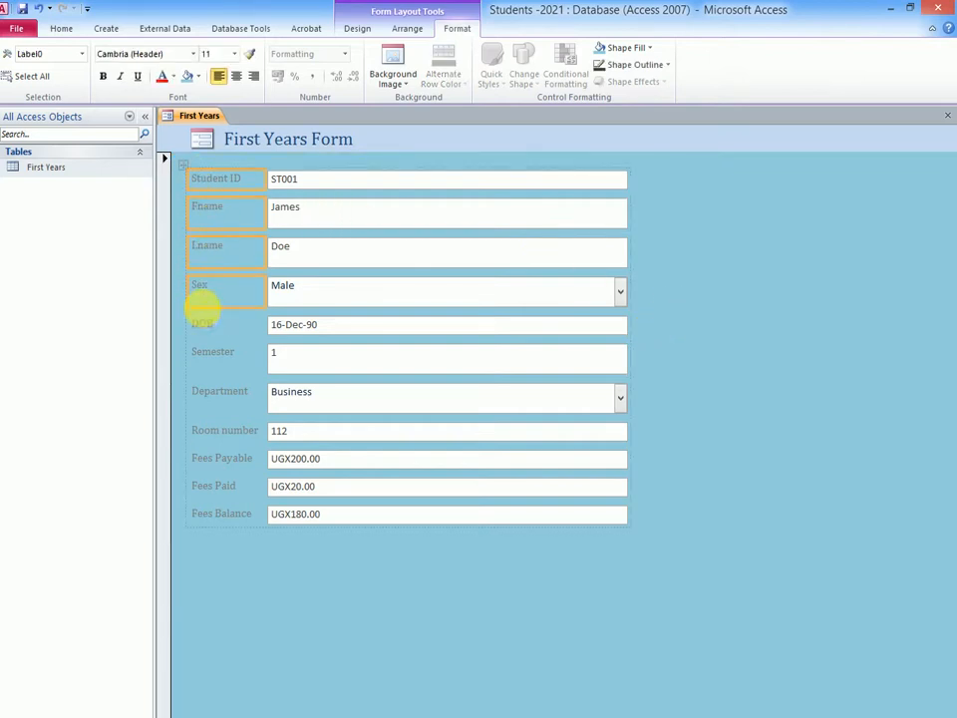
{"action": "left_click", "coordinate": [207, 329], "text": "shift"}
{"action": "left_click", "coordinate": [219, 365], "text": "shift"}
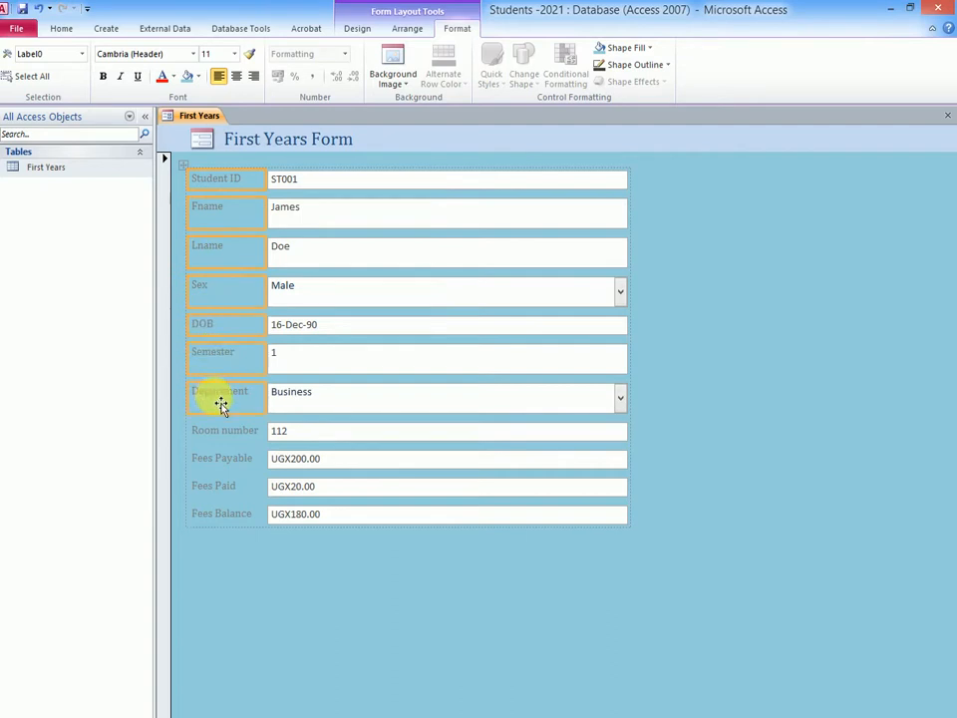
{"action": "left_click", "coordinate": [220, 437], "text": "shift"}
{"action": "left_click", "coordinate": [211, 461], "text": "shift"}
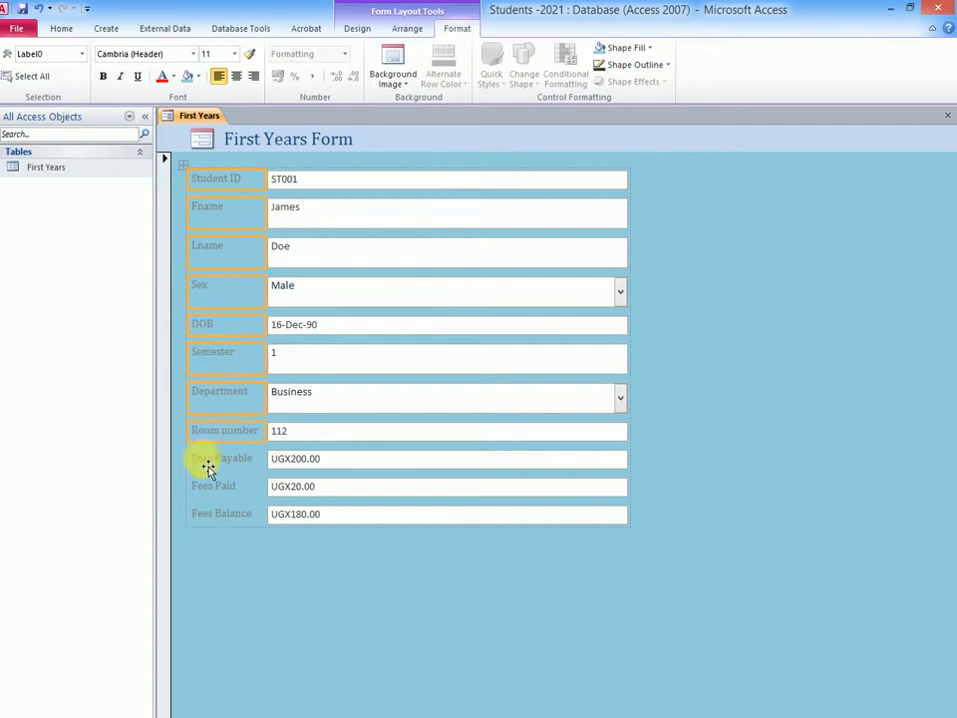
{"action": "left_click", "coordinate": [220, 516], "text": "shift"}
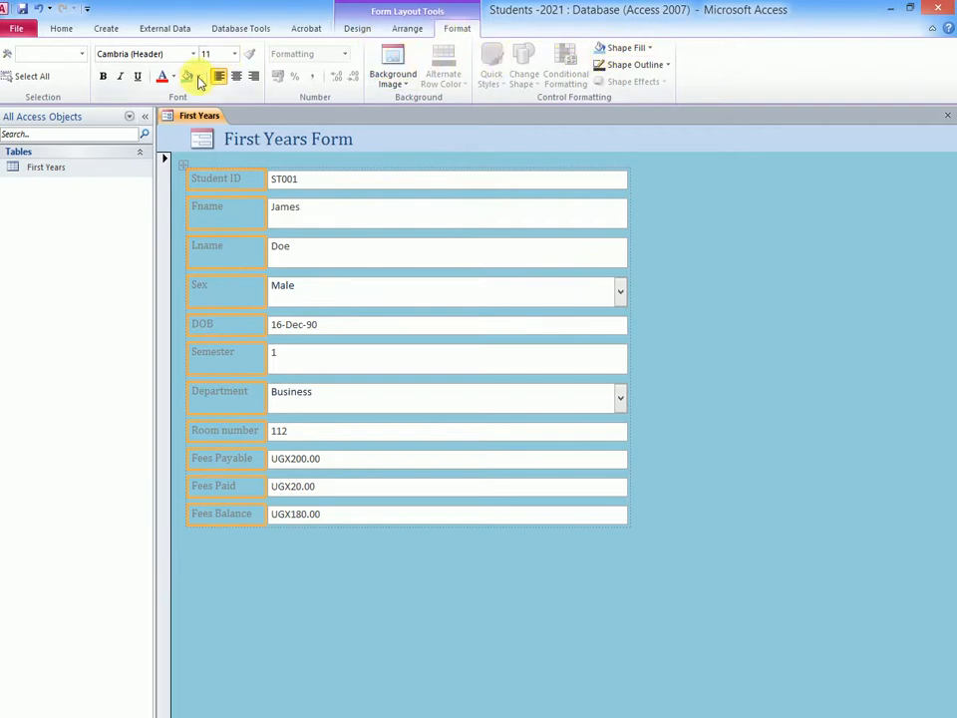
{"action": "left_click", "coordinate": [172, 76]}
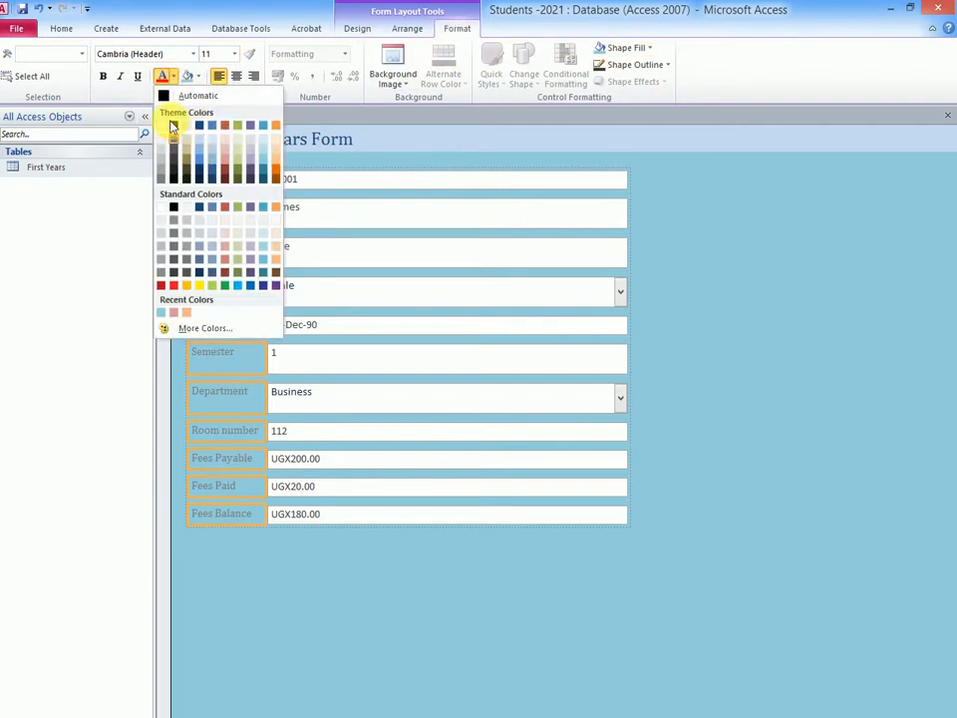
{"action": "left_click", "coordinate": [174, 126]}
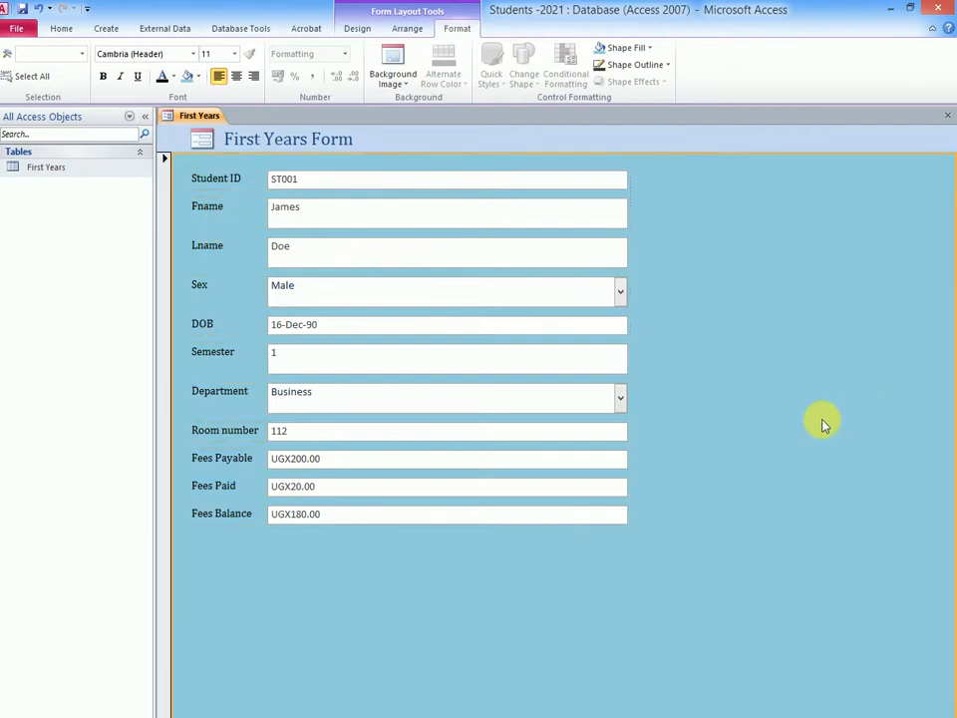
{"action": "left_click", "coordinate": [822, 423]}
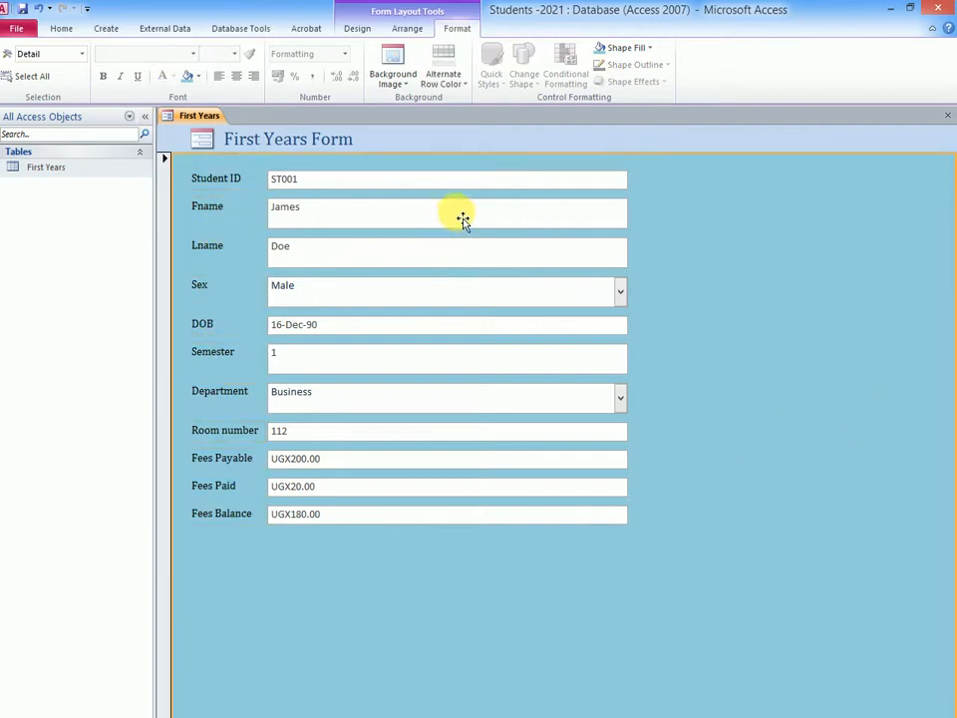
- Replace the form header's logo with the Logo PNG picture from the Desktop
{"action": "left_click", "coordinate": [204, 143]}
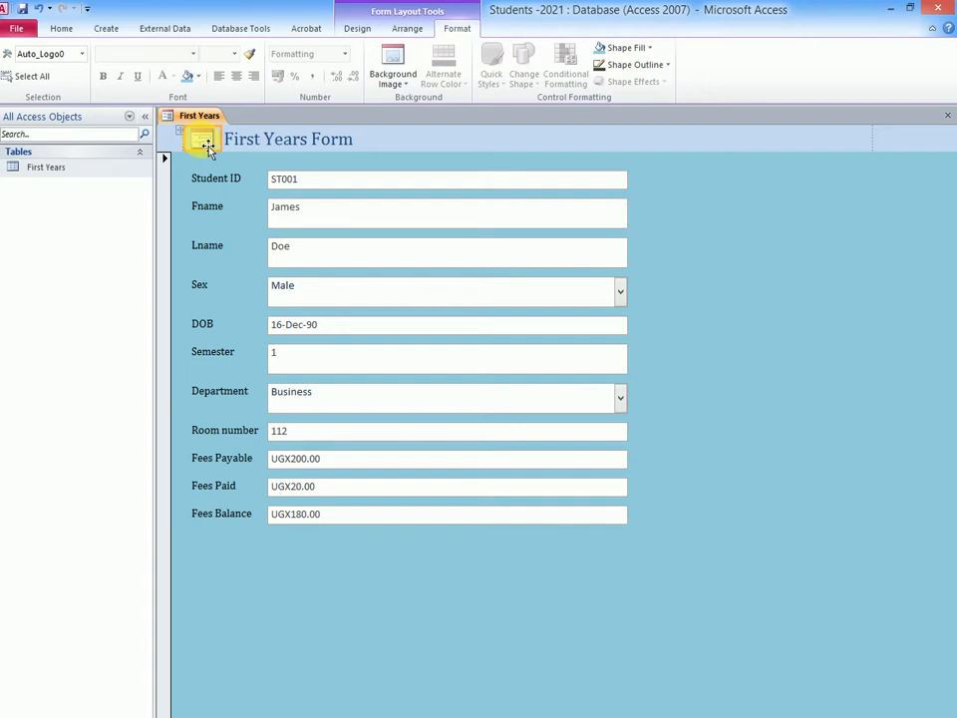
{"action": "left_click", "coordinate": [406, 28]}
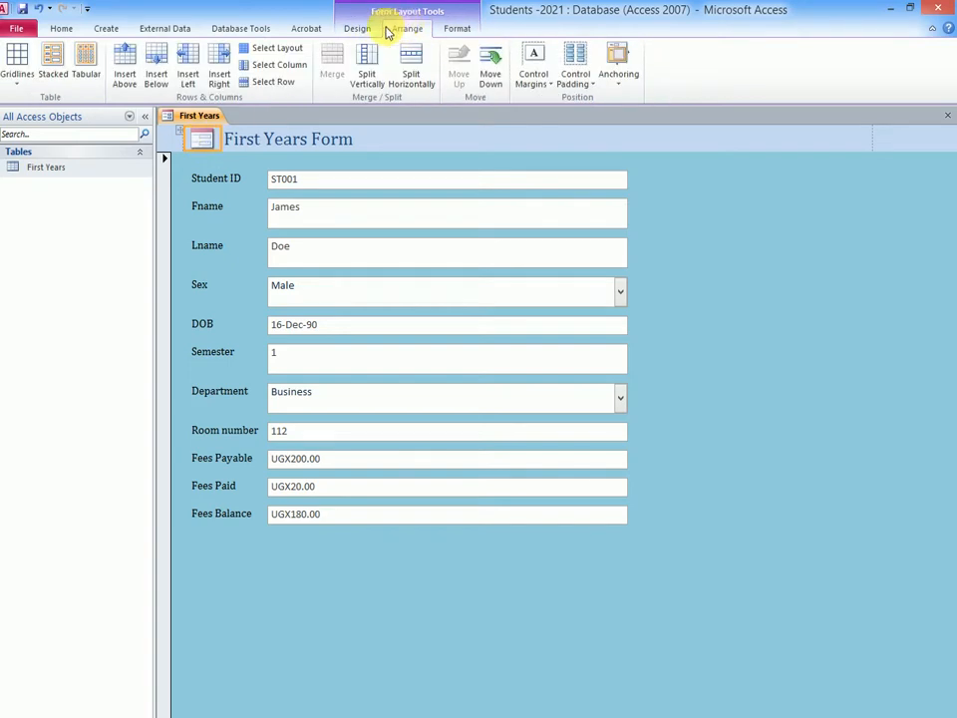
{"action": "left_click", "coordinate": [359, 30]}
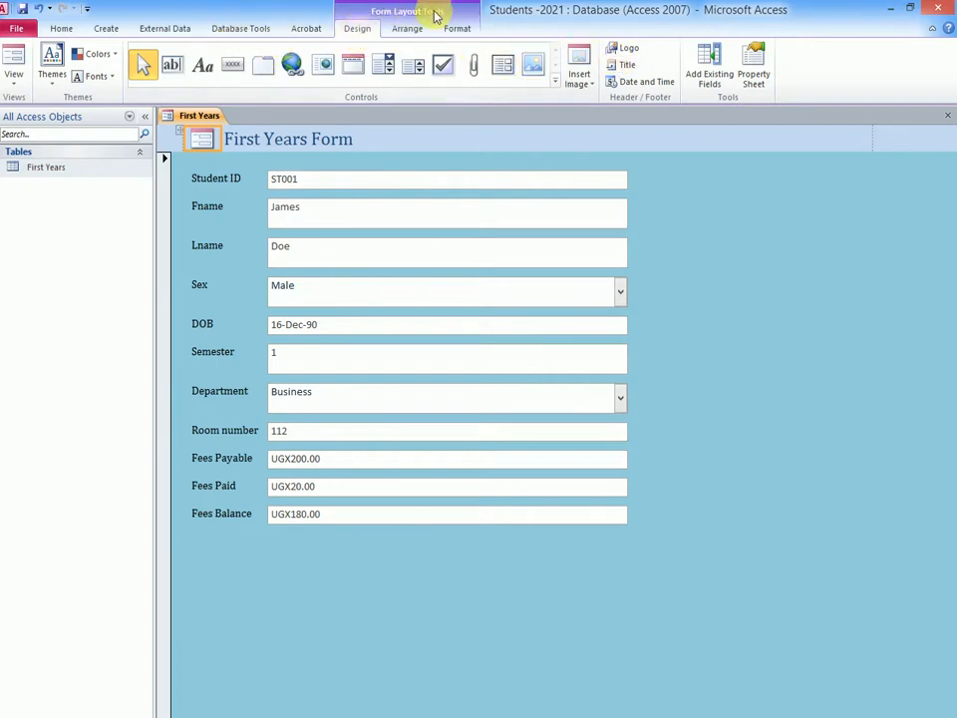
{"action": "left_click", "coordinate": [635, 57]}
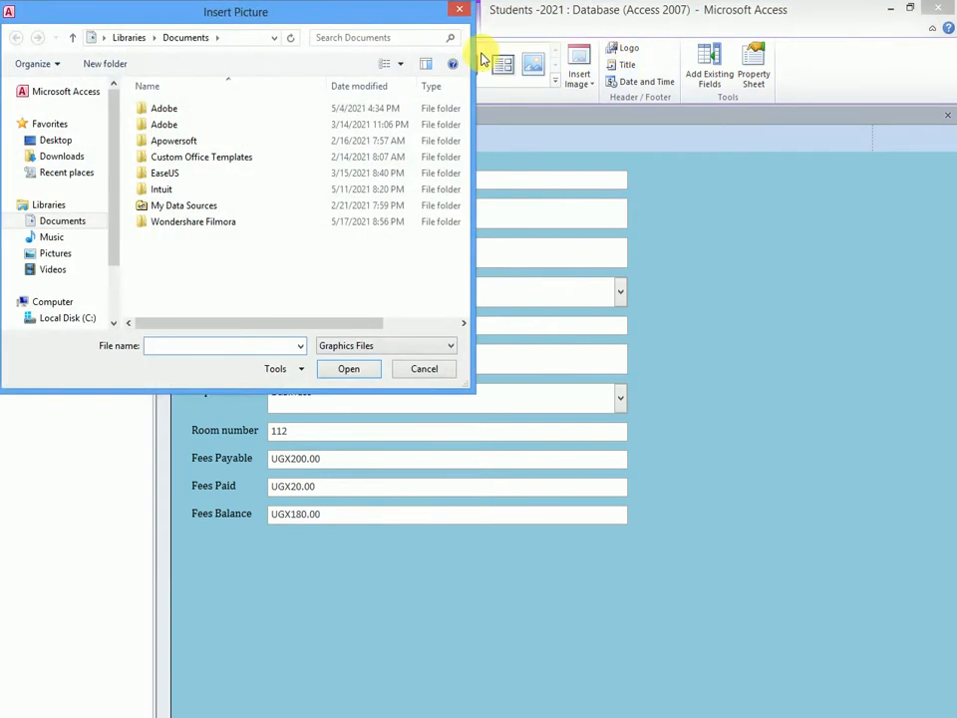
{"action": "left_click", "coordinate": [57, 141]}
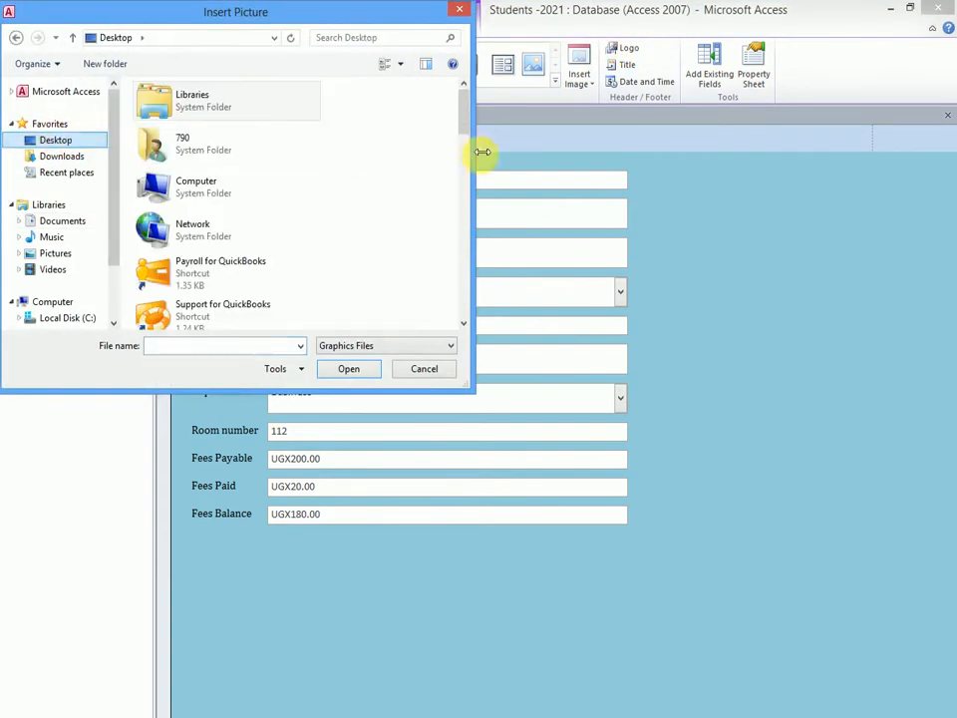
{"action": "left_click_drag", "start_coordinate": [463, 129], "coordinate": [431, 315]}
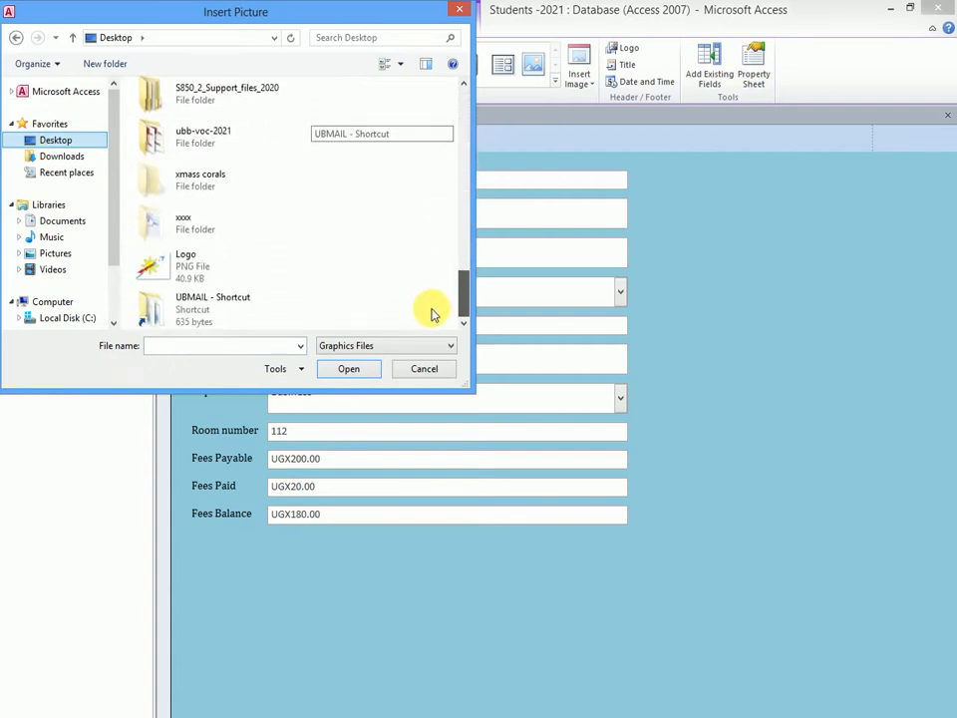
{"action": "left_click", "coordinate": [183, 274]}
{"action": "left_click", "coordinate": [347, 370]}
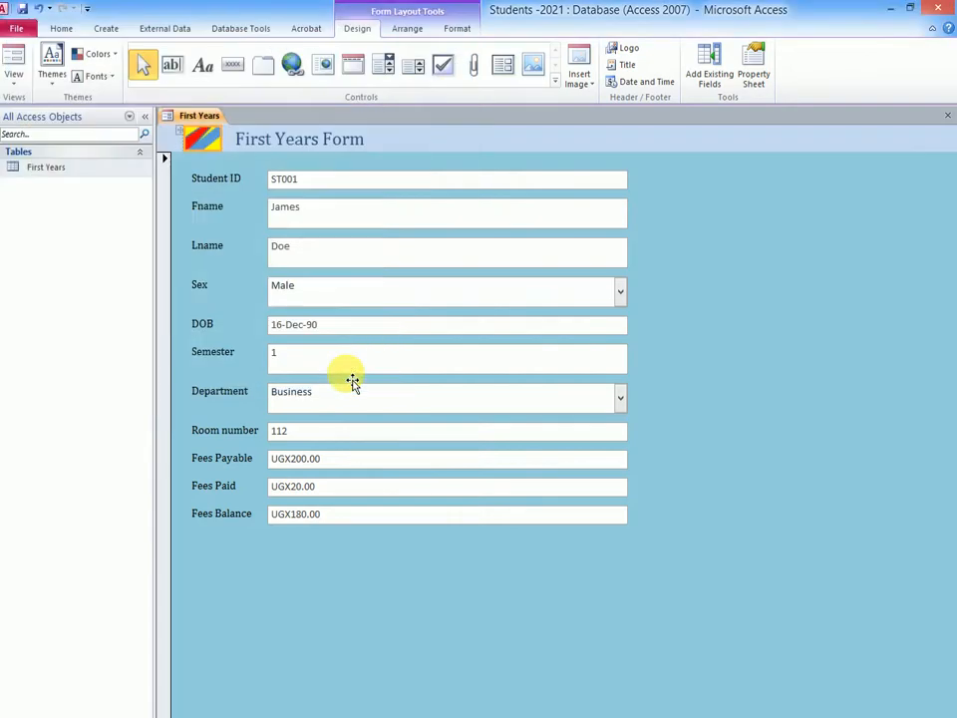
- Set the header logo's Size Mode property to Stretch and close its properties
{"action": "right_click", "coordinate": [209, 145]}
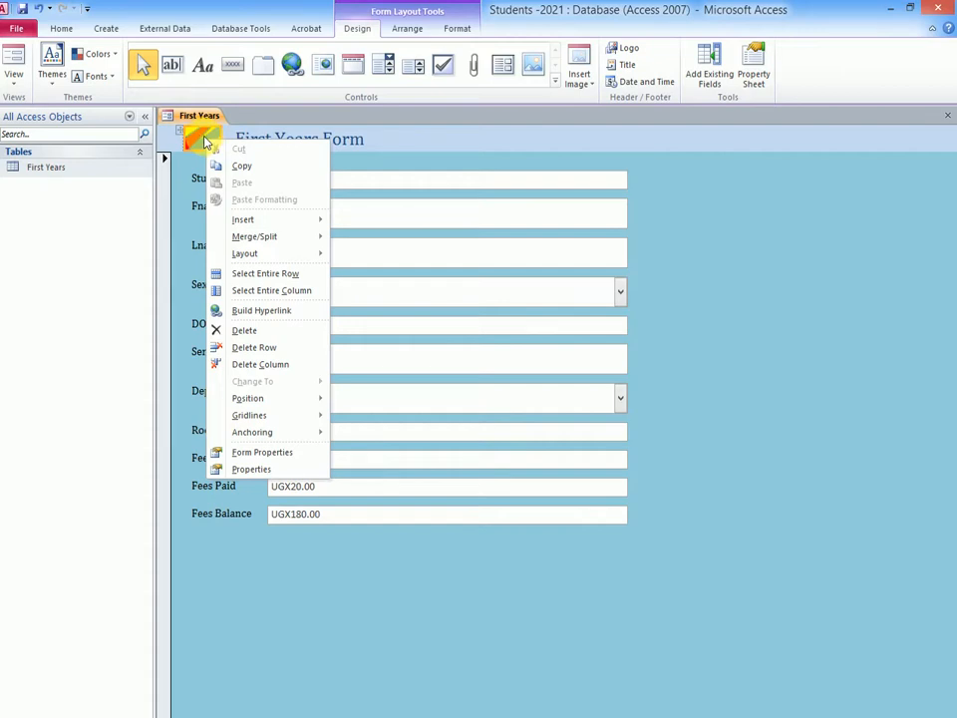
{"action": "left_click", "coordinate": [241, 469]}
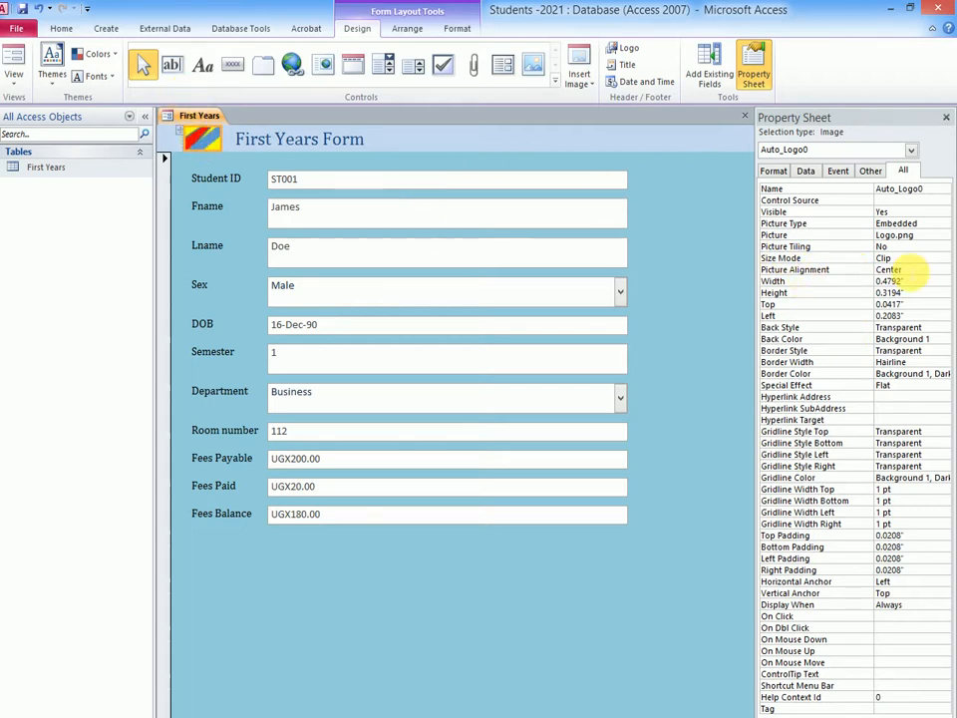
{"action": "left_click", "coordinate": [910, 261]}
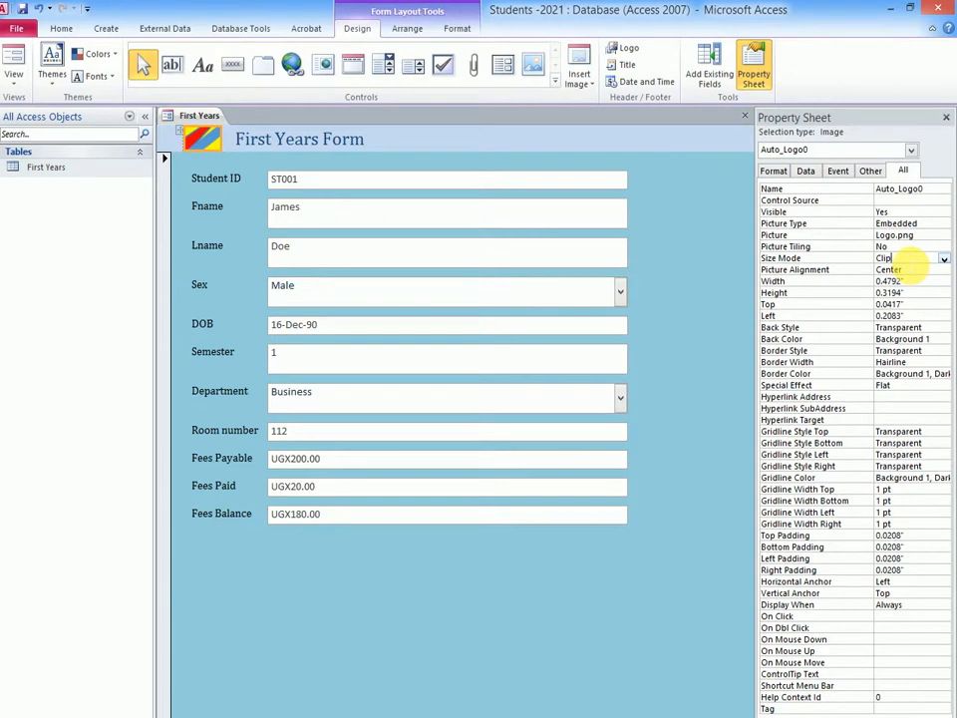
{"action": "left_click", "coordinate": [943, 259]}
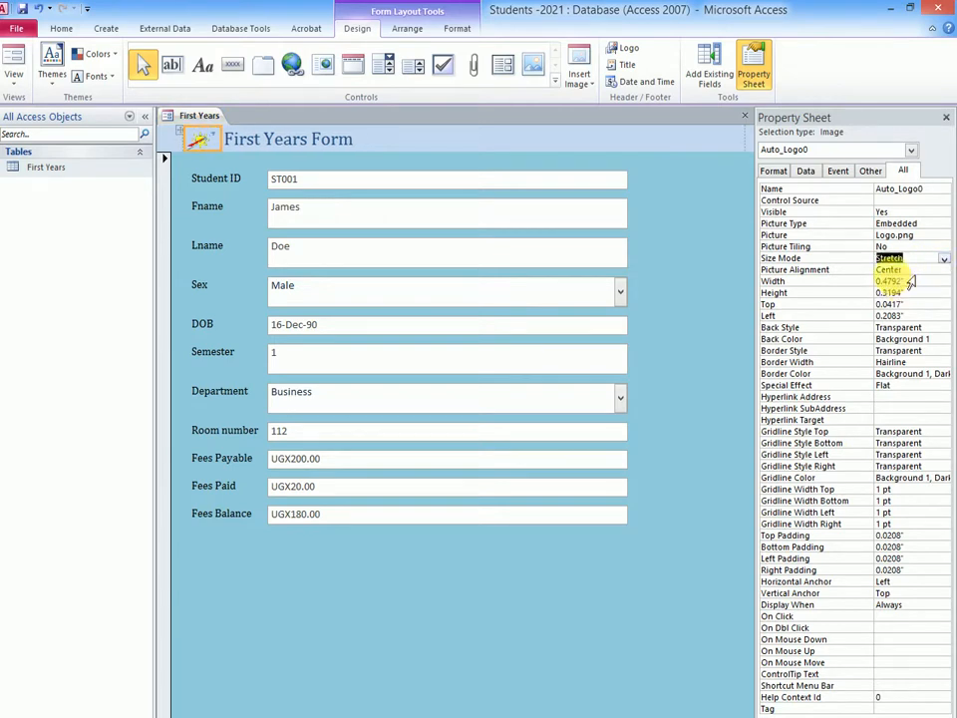
{"action": "left_click", "coordinate": [944, 118]}
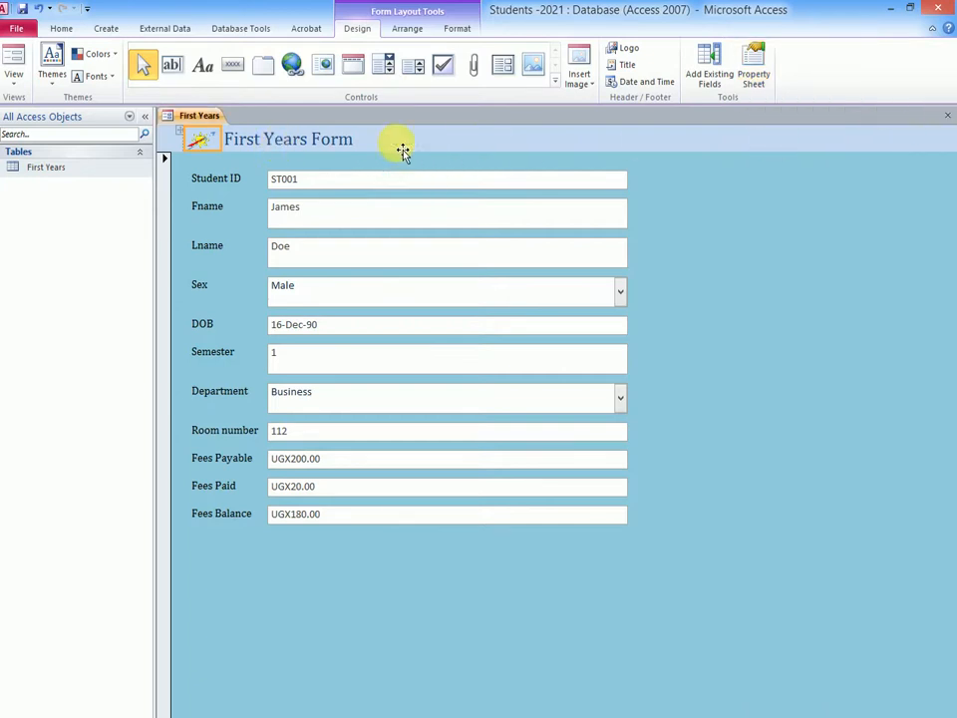
{"action": "left_click", "coordinate": [727, 284]}
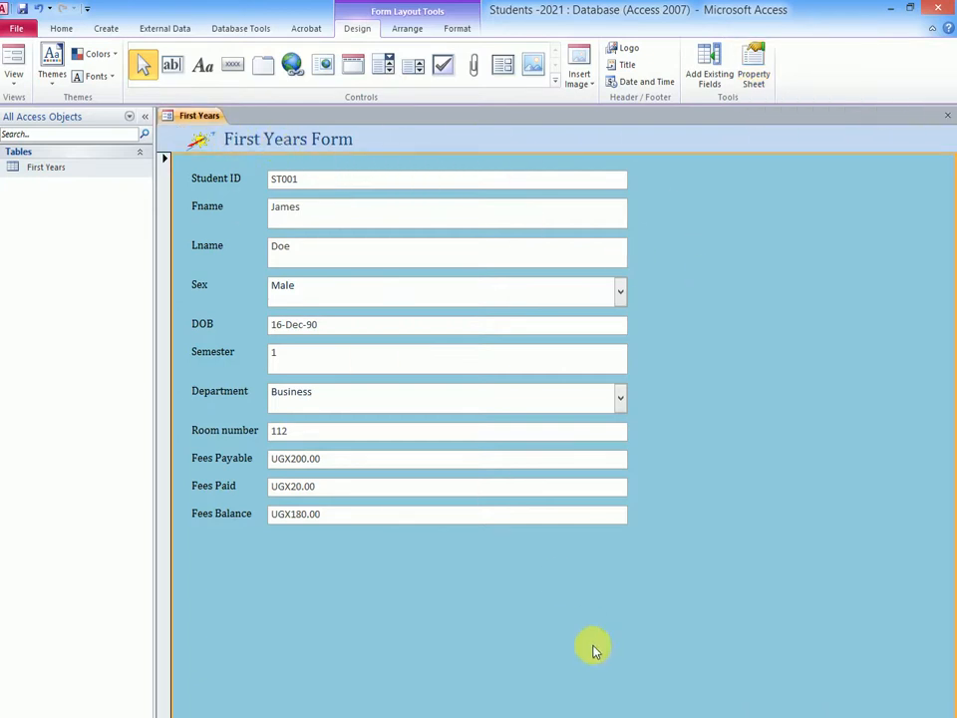
{"action": "key", "text": "super+plus"}
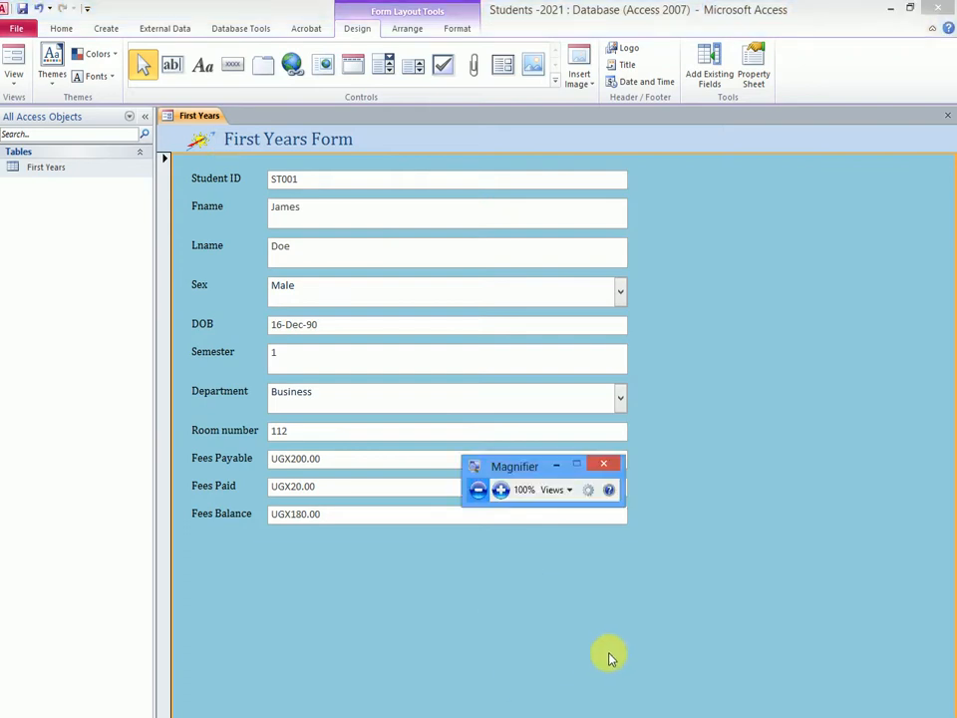
{"action": "left_click", "coordinate": [501, 489]}
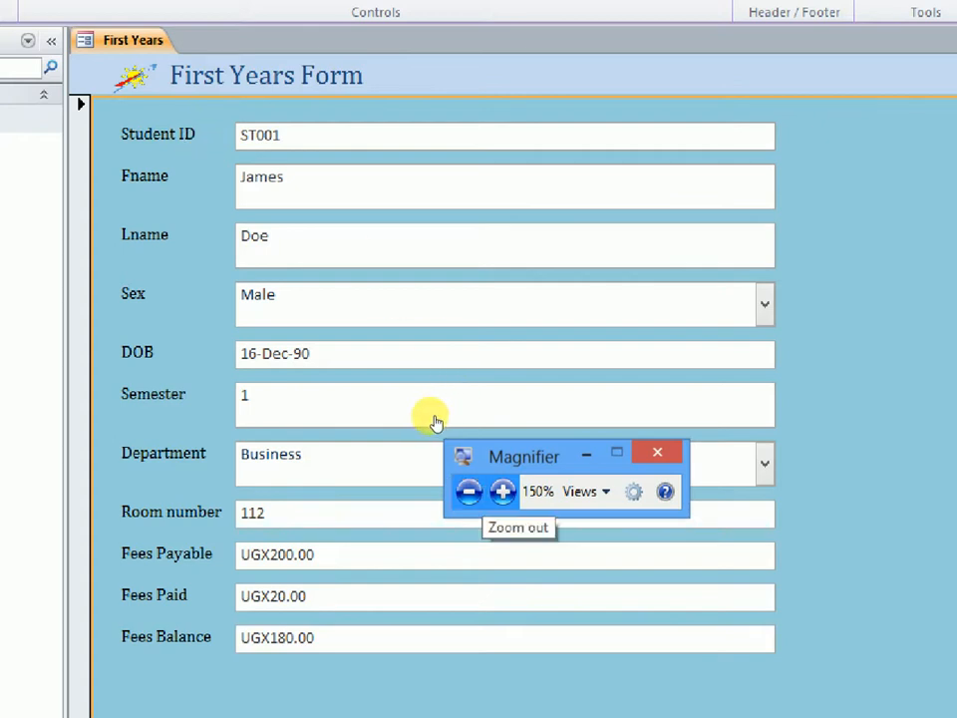
{"action": "left_click", "coordinate": [468, 491]}
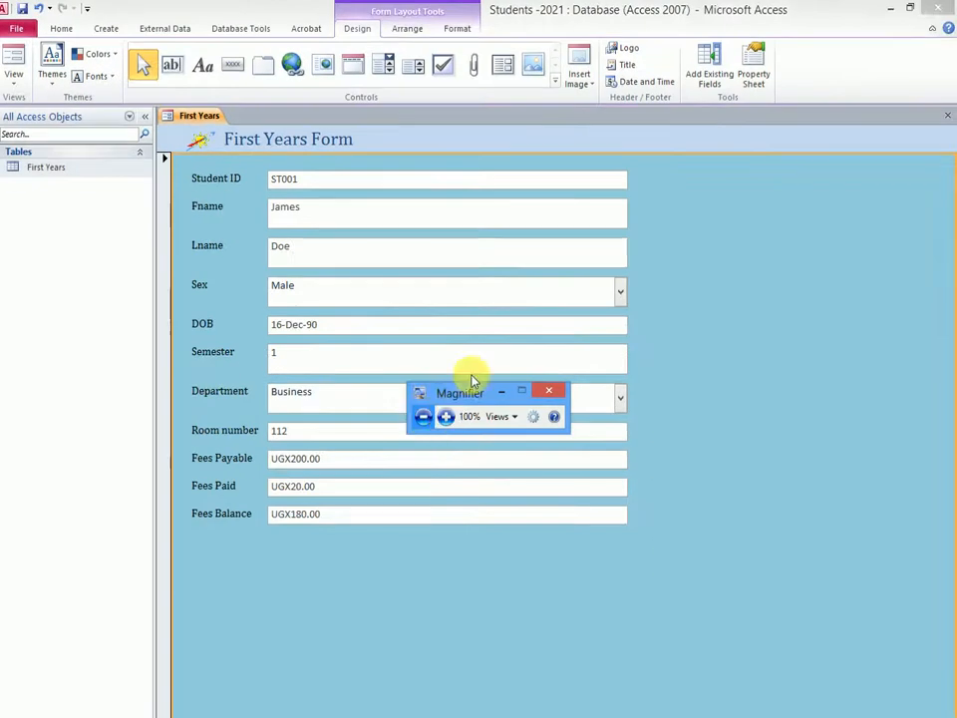
{"action": "left_click", "coordinate": [501, 392]}
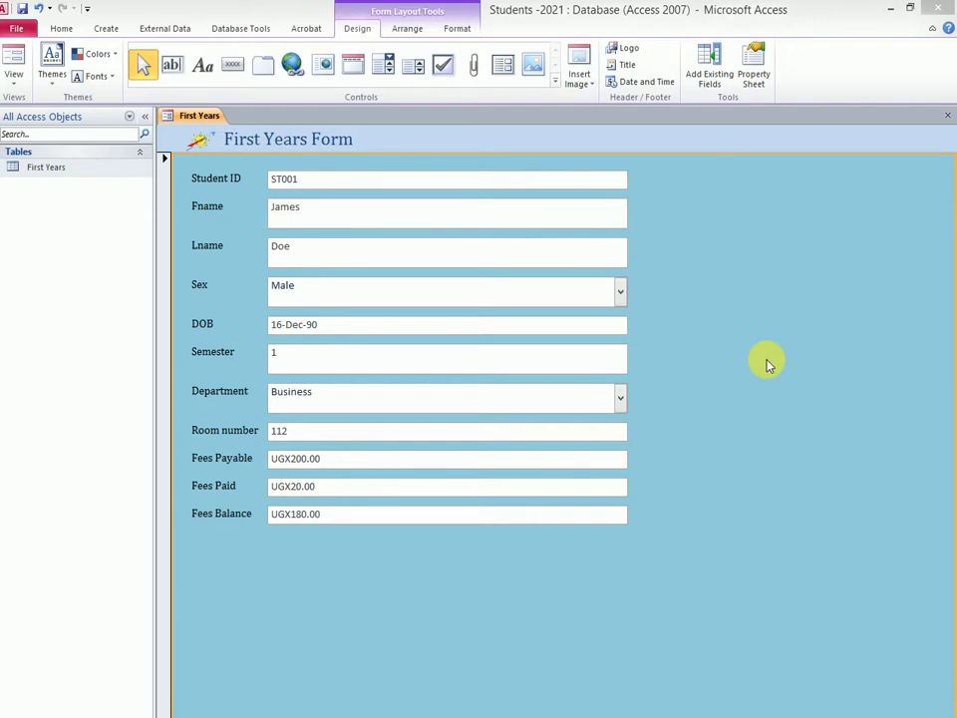
- Fill the background of the First Years Form title in the header with the orange theme colour
{"action": "left_click", "coordinate": [470, 140]}
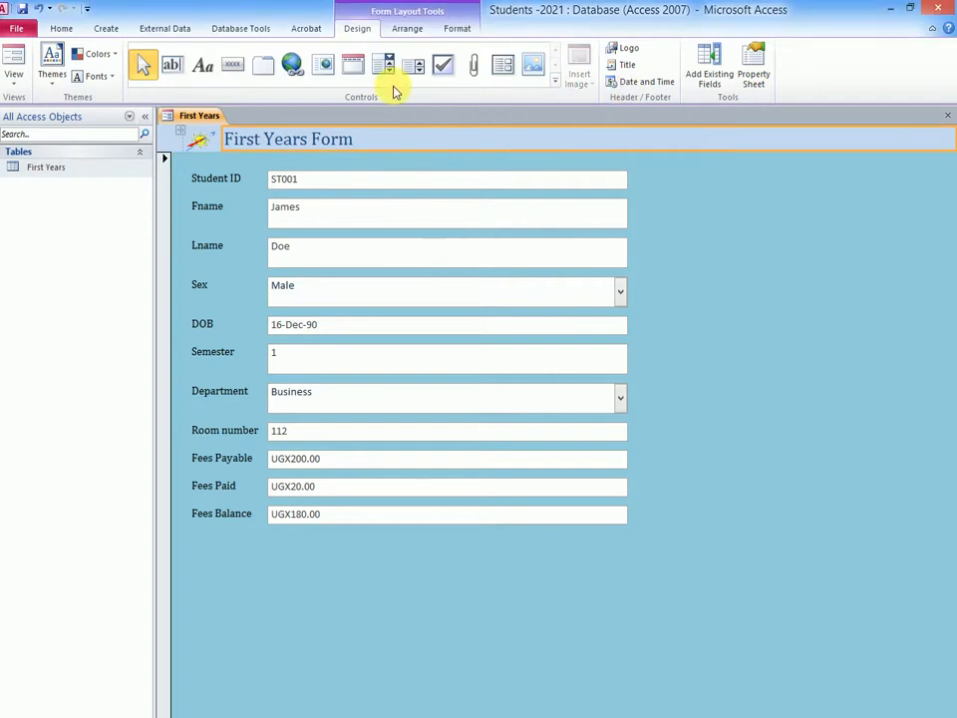
{"action": "left_click", "coordinate": [456, 29]}
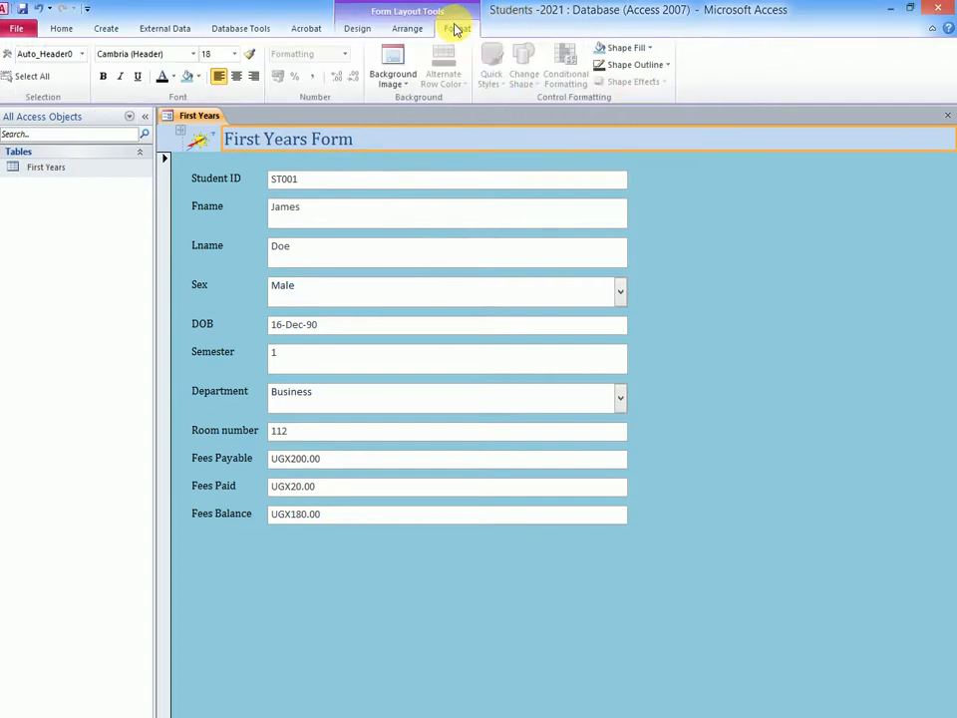
{"action": "left_click", "coordinate": [652, 48]}
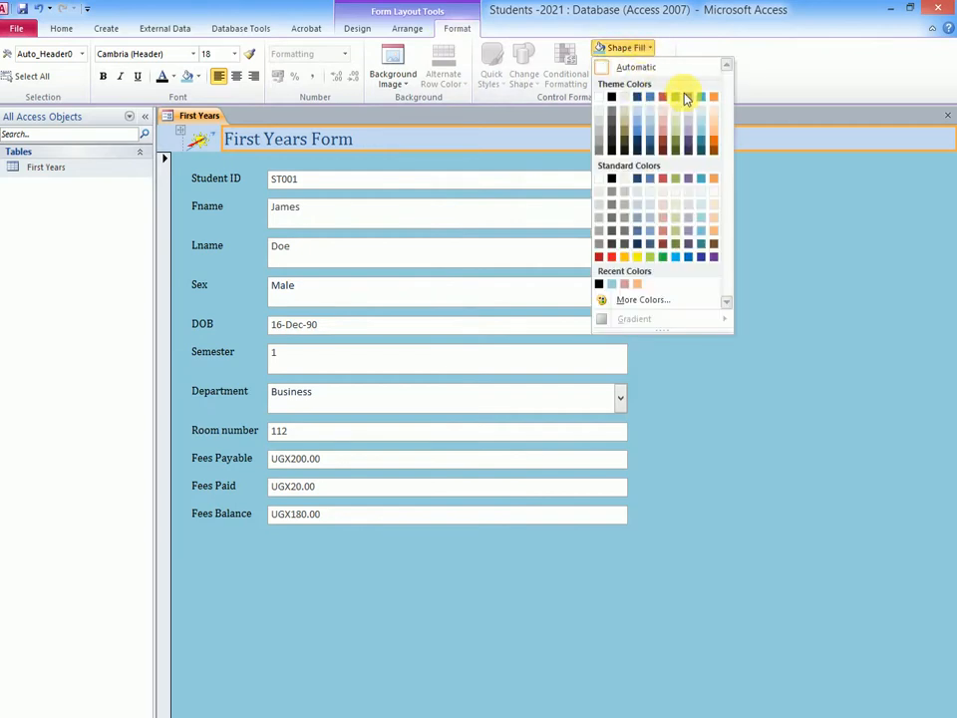
{"action": "left_click", "coordinate": [714, 97]}
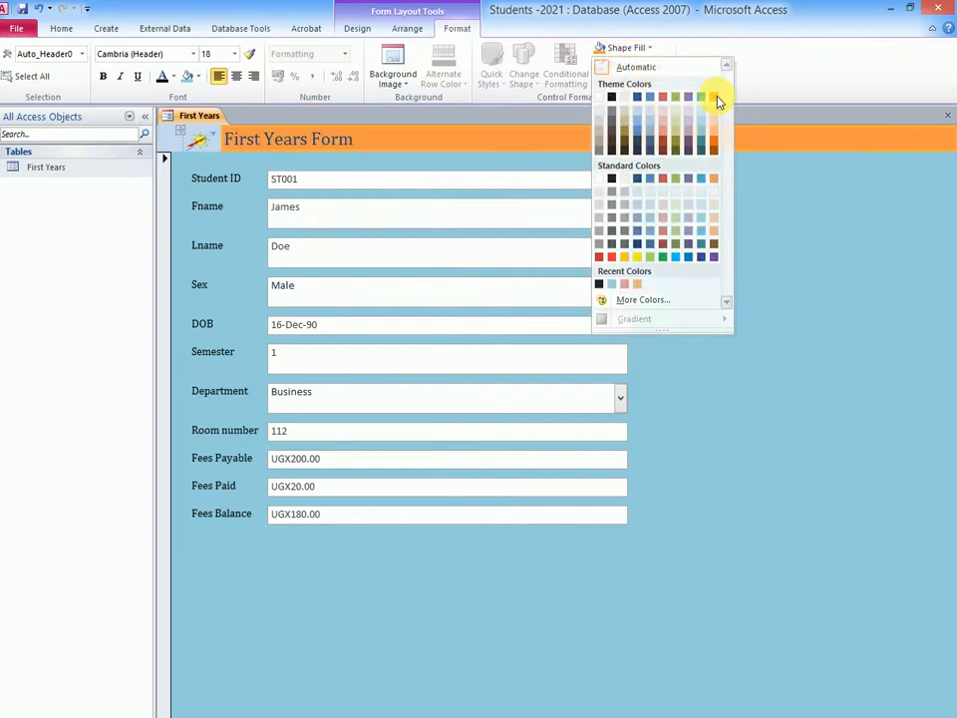
{"action": "left_click", "coordinate": [735, 285]}
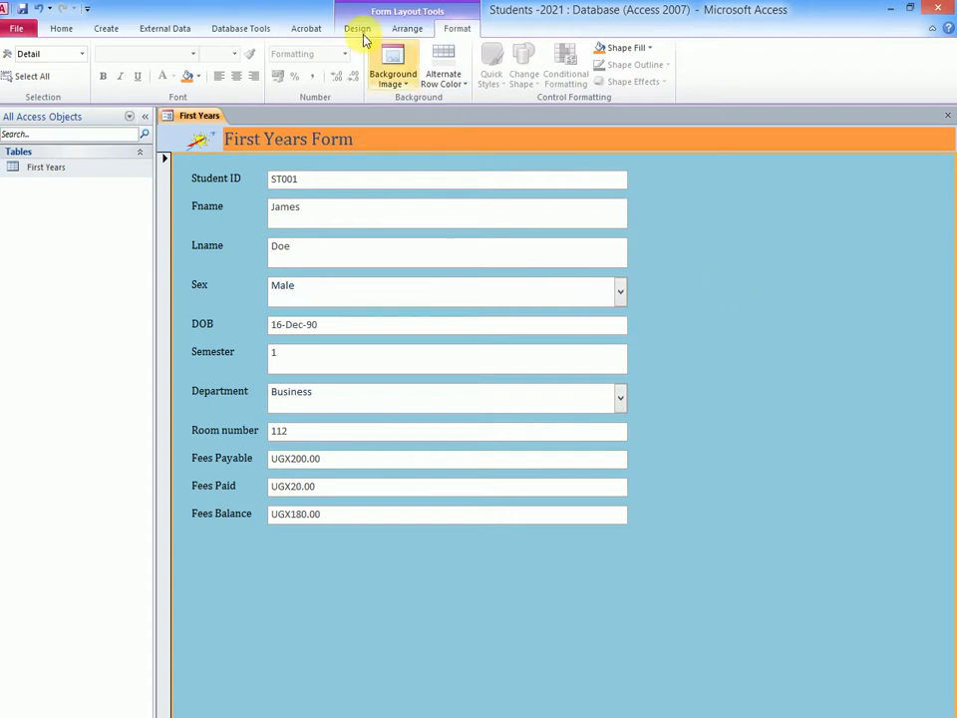
- Save the form under the name First Years Form
{"action": "left_click", "coordinate": [24, 10]}
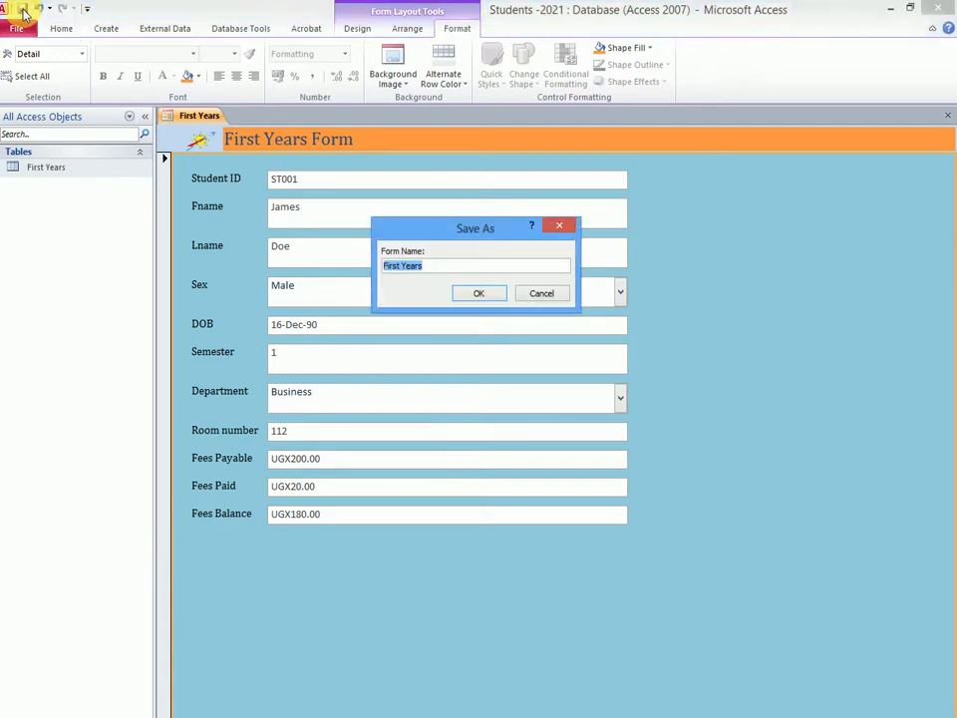
{"action": "left_click", "coordinate": [422, 264]}
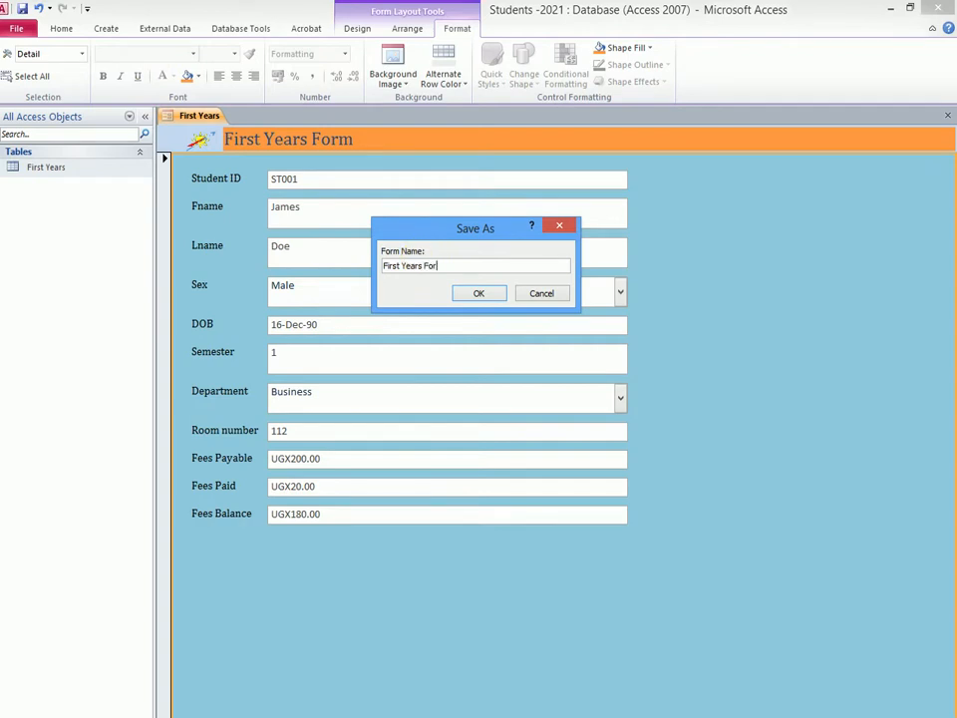
{"action": "type", "text": "Form"}
{"action": "left_click", "coordinate": [473, 294]}
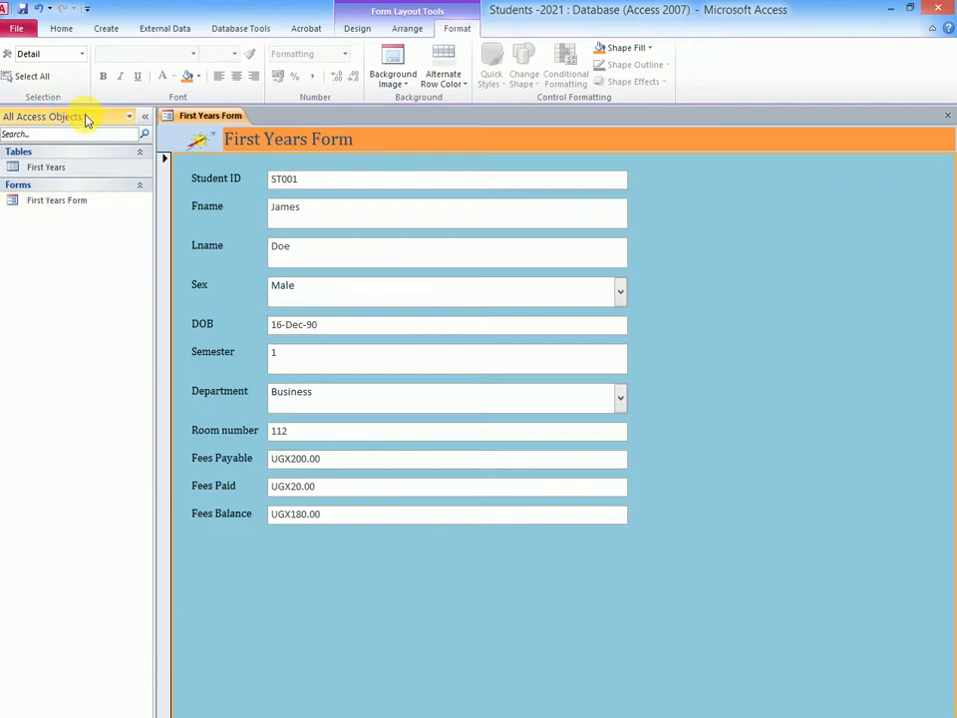
- Switch the form to Form View and try placing the cursor in the Student ID and Lname fields
{"action": "left_click", "coordinate": [62, 30]}
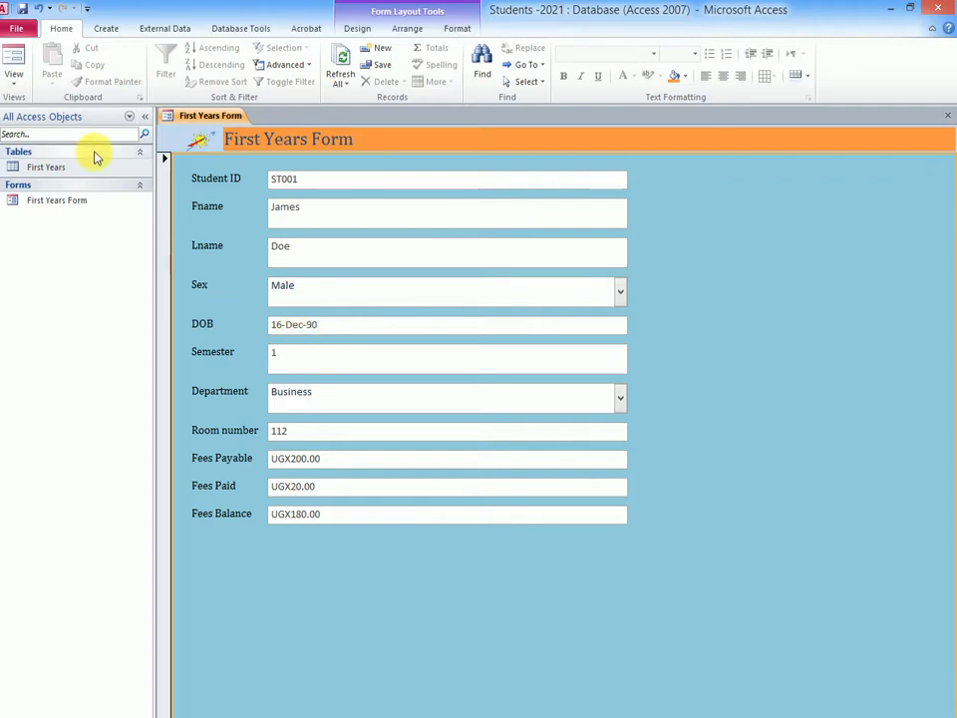
{"action": "left_click", "coordinate": [15, 88]}
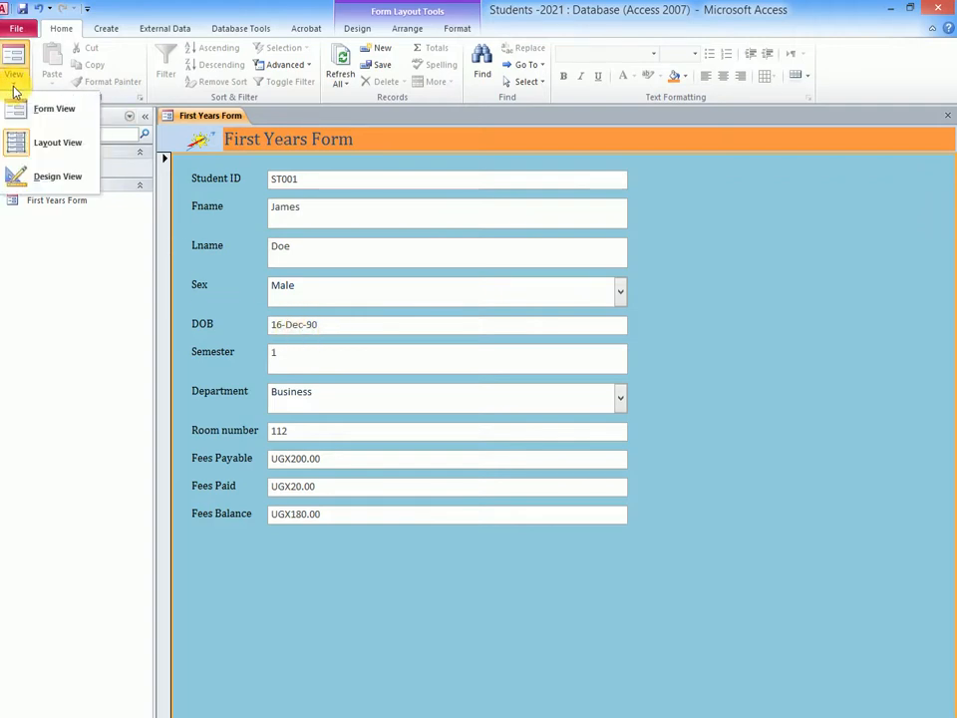
{"action": "left_click", "coordinate": [54, 111]}
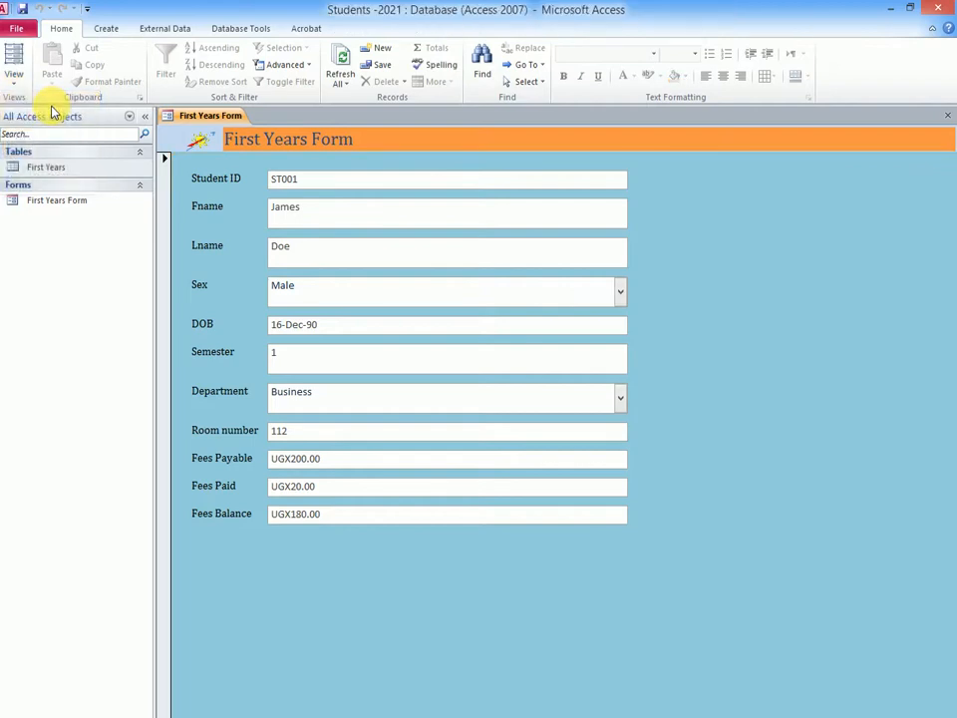
{"action": "left_click", "coordinate": [310, 189]}
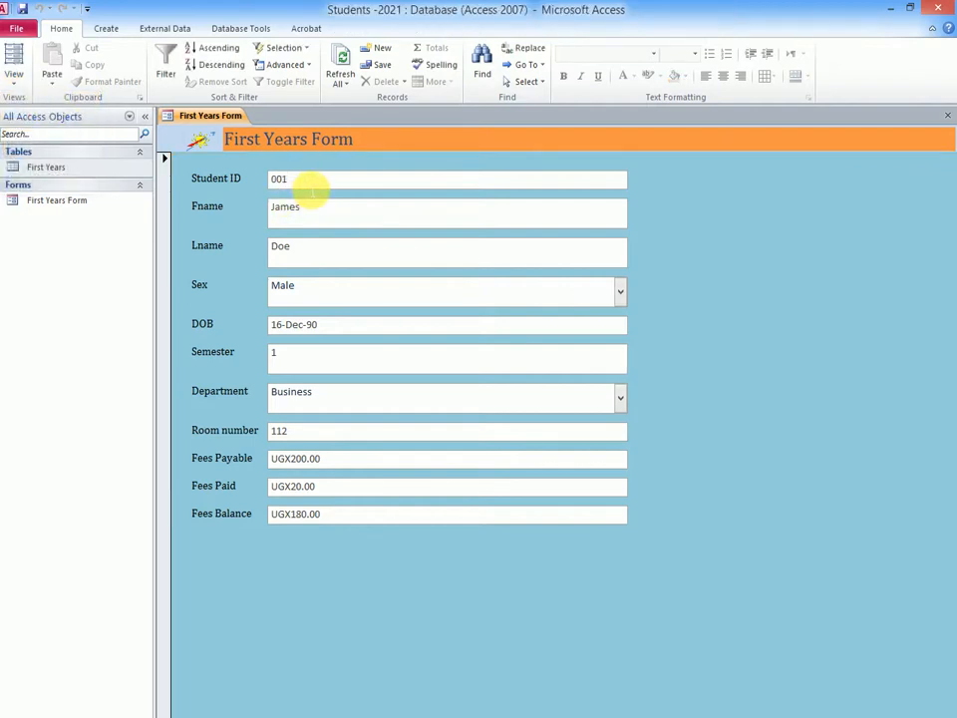
{"action": "left_click", "coordinate": [310, 251]}
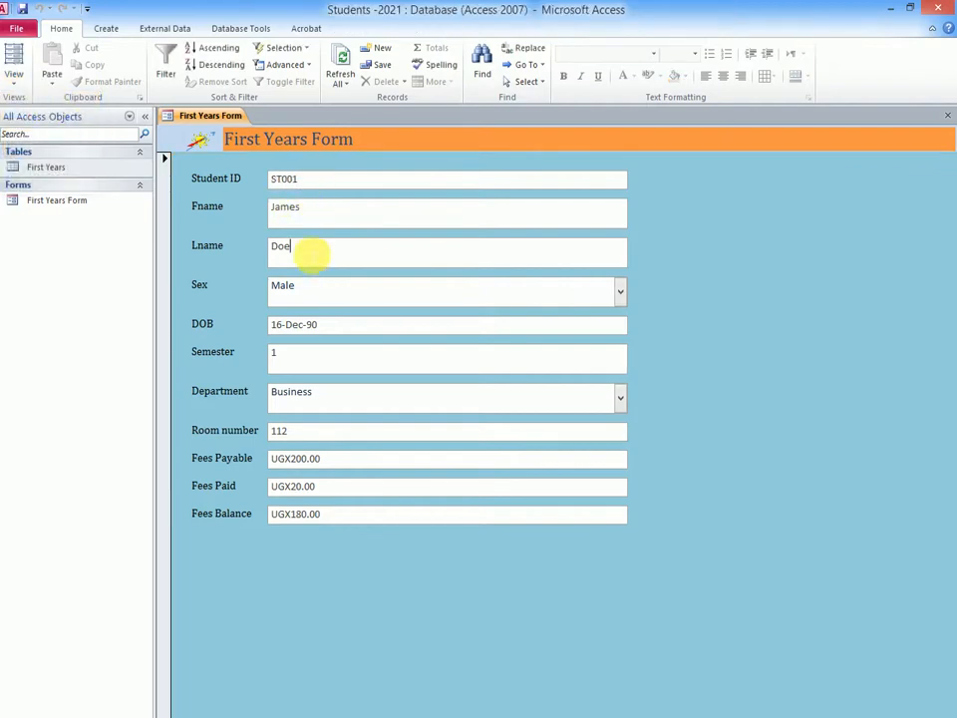
- Switch to Layout View and select the field boxes one after another, down to Fees Payable, to examine how they behave
{"action": "left_click", "coordinate": [15, 80]}
{"action": "left_click", "coordinate": [40, 143]}
{"action": "left_click", "coordinate": [307, 205]}
{"action": "left_click", "coordinate": [305, 180]}
{"action": "left_click", "coordinate": [314, 210]}
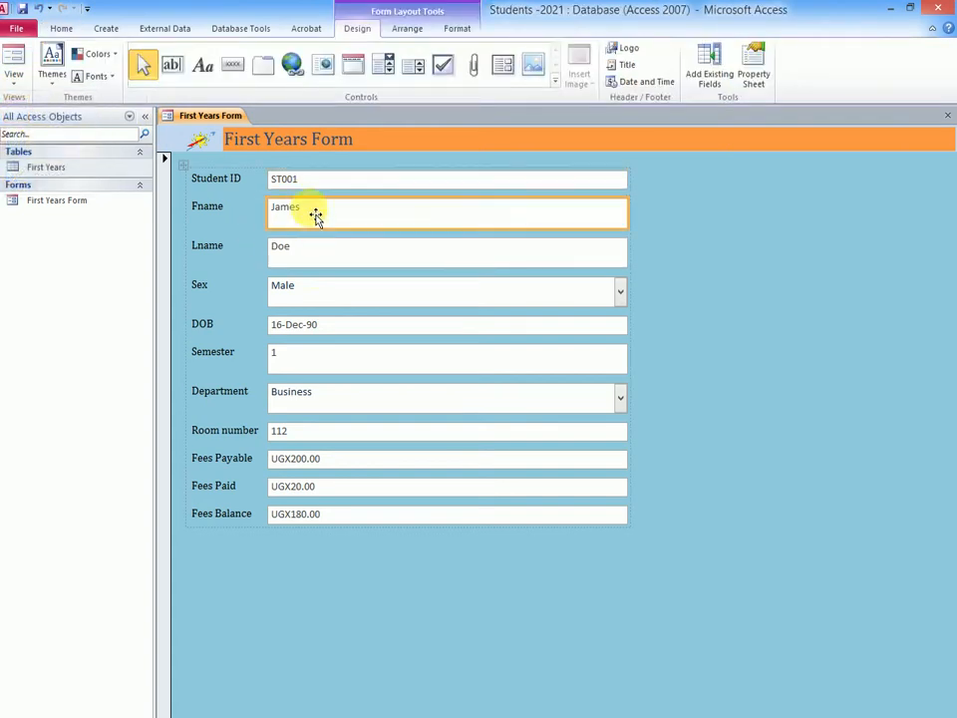
{"action": "left_click", "coordinate": [316, 297]}
{"action": "left_click", "coordinate": [321, 324]}
{"action": "left_click", "coordinate": [323, 359]}
{"action": "left_click", "coordinate": [329, 398]}
{"action": "left_click", "coordinate": [330, 434]}
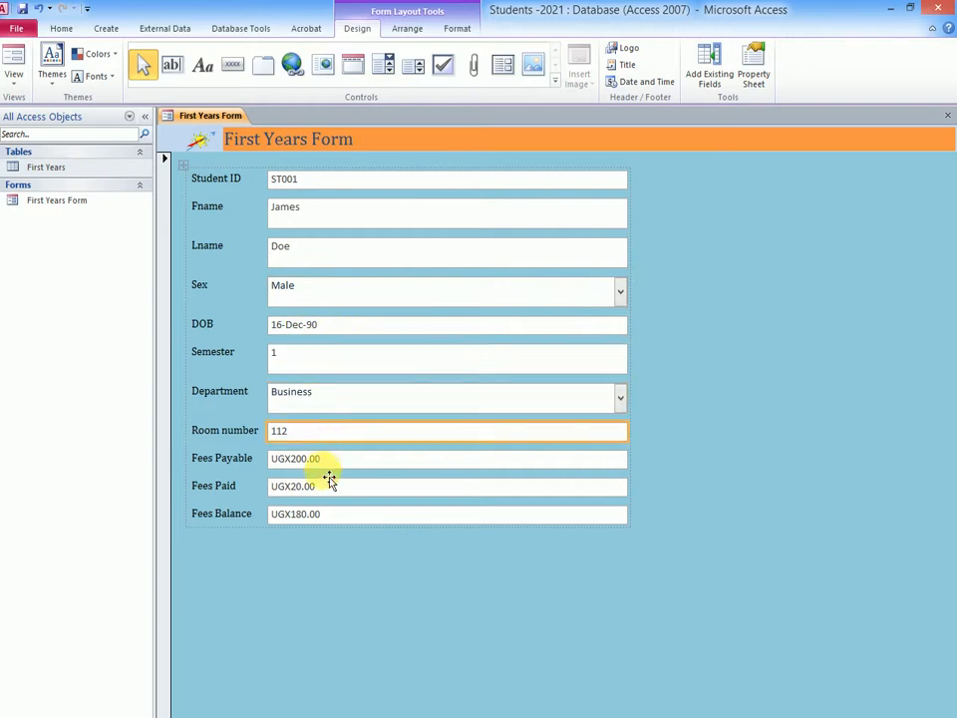
{"action": "left_click", "coordinate": [332, 462]}
- Return the form to Form View and place the cursor in one of the record's upper fields
{"action": "left_click", "coordinate": [13, 80]}
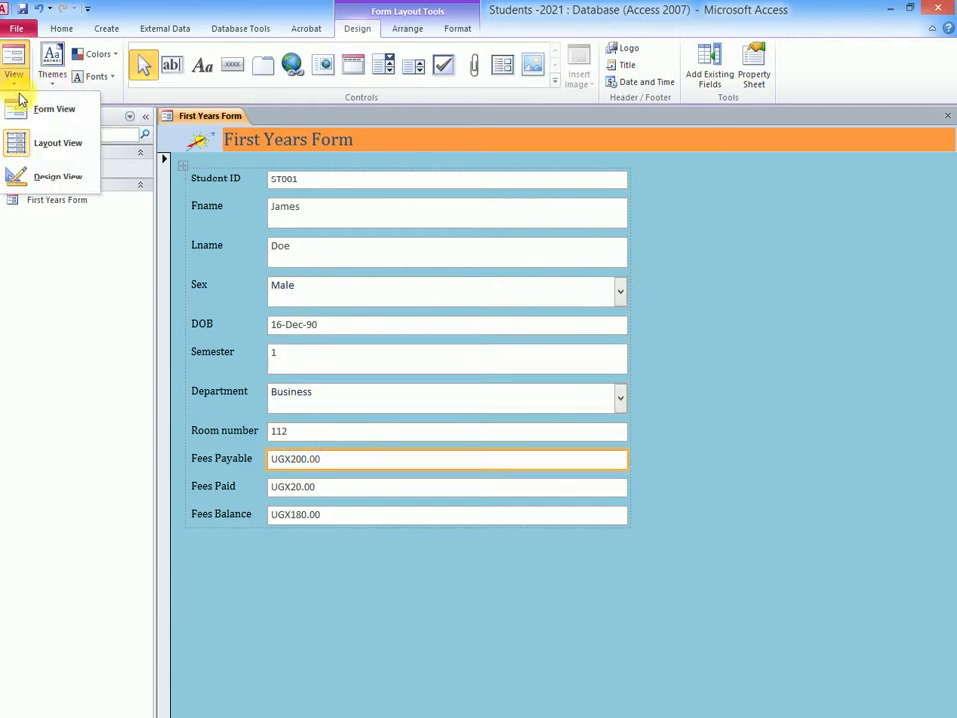
{"action": "left_click", "coordinate": [43, 109]}
{"action": "left_click", "coordinate": [299, 209]}
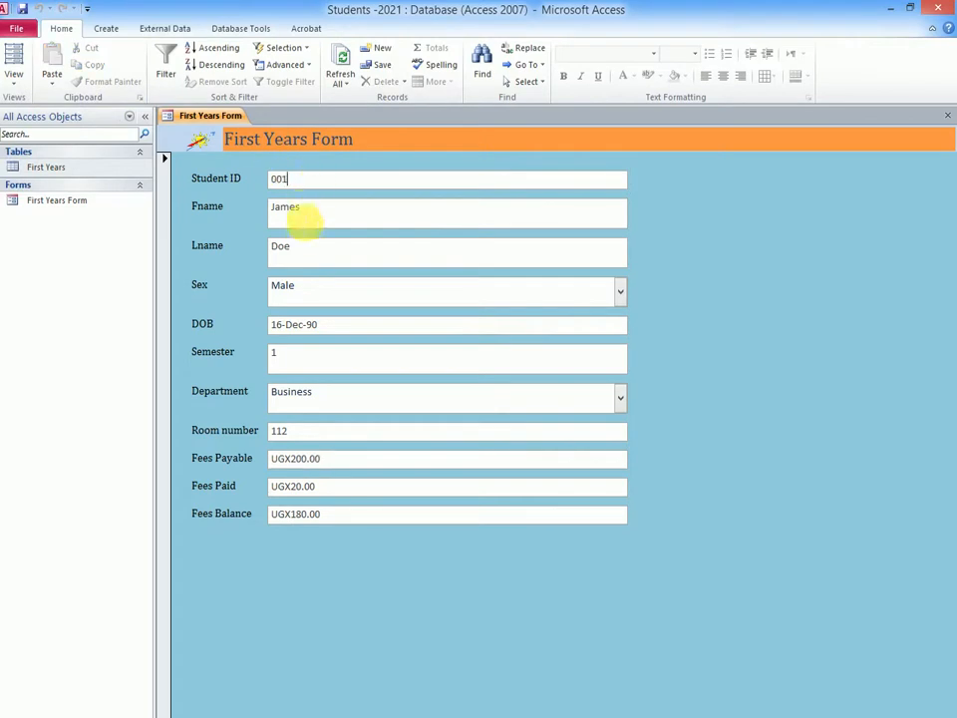